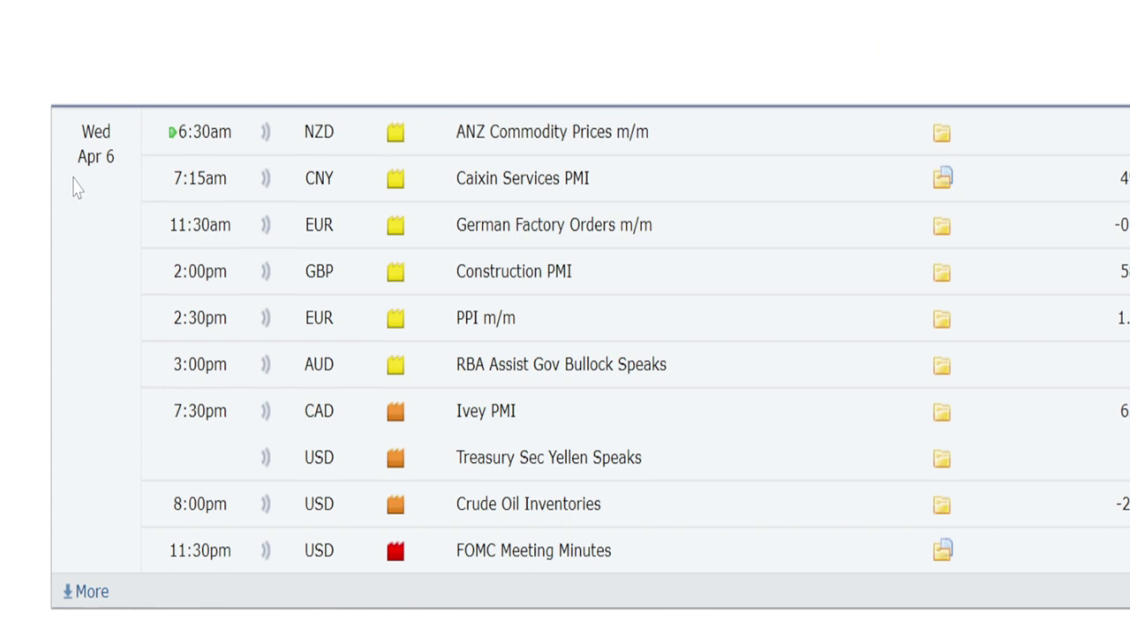
Circle the Wed Apr 6 date, the impact icons and the 11:30pm FOMC Meeting Minutes event on the economic calendar
drag(127, 140, 124, 170)
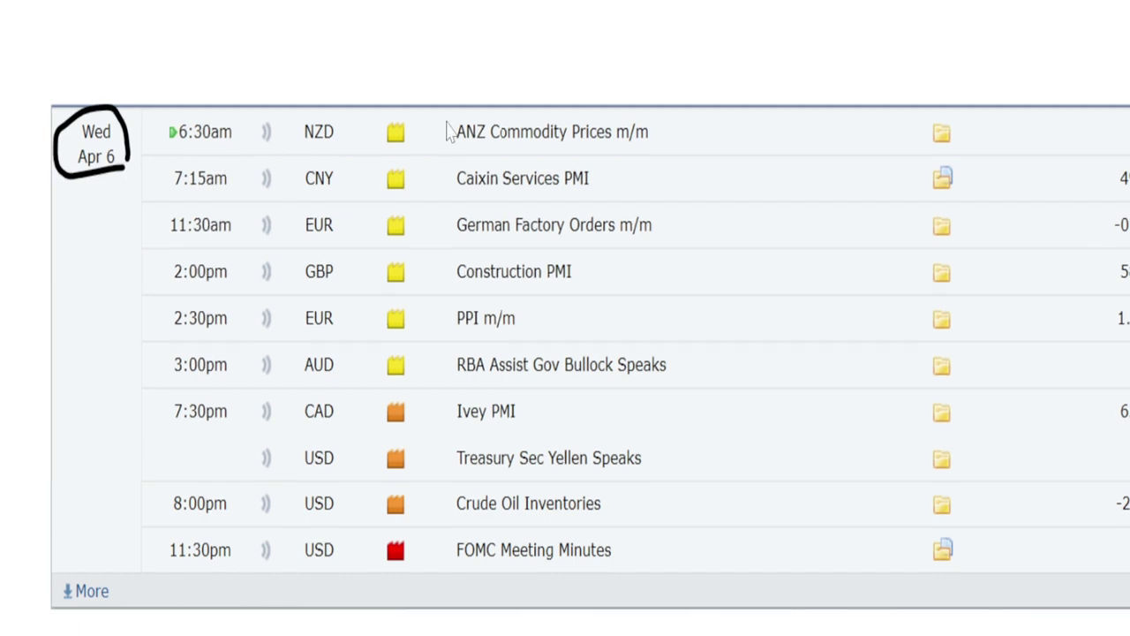
drag(363, 127, 390, 123)
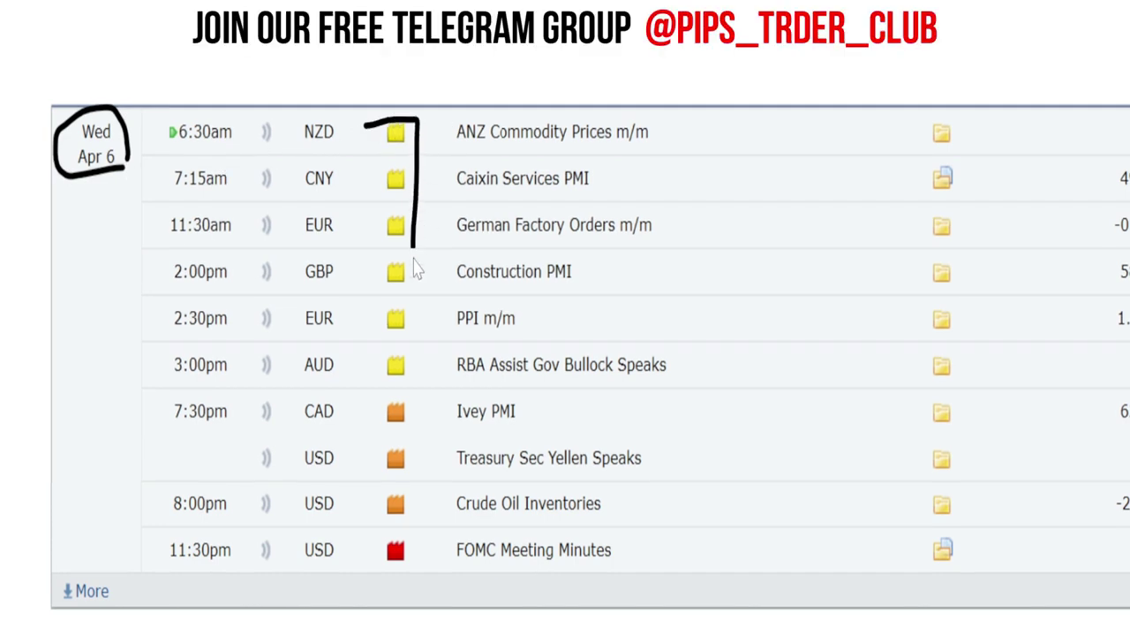
drag(413, 260, 408, 386)
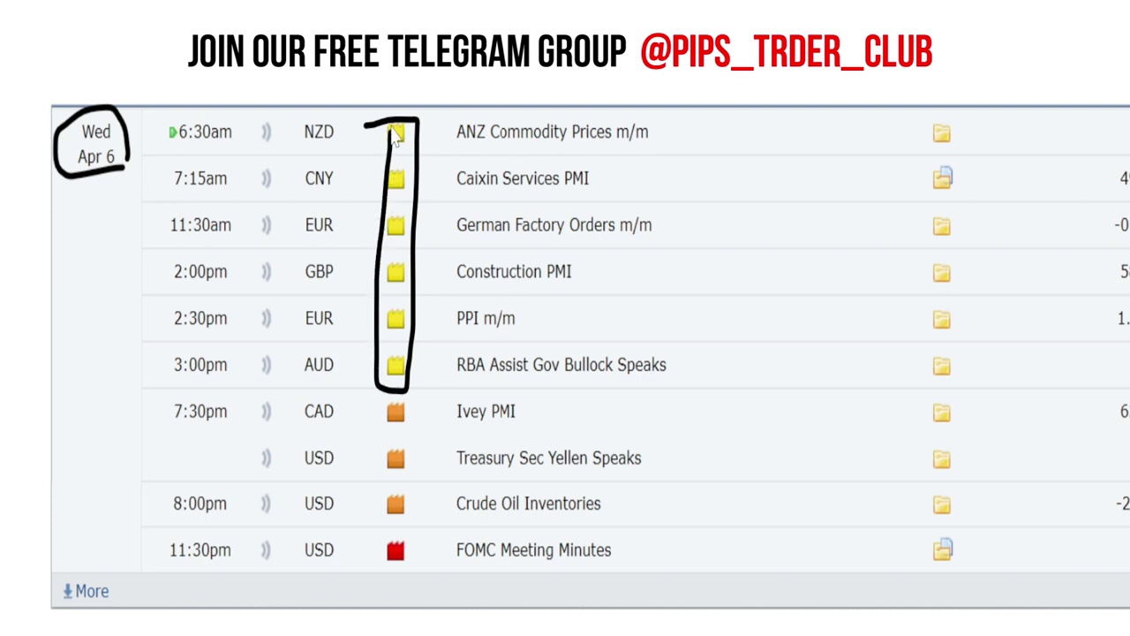
drag(394, 136, 390, 102)
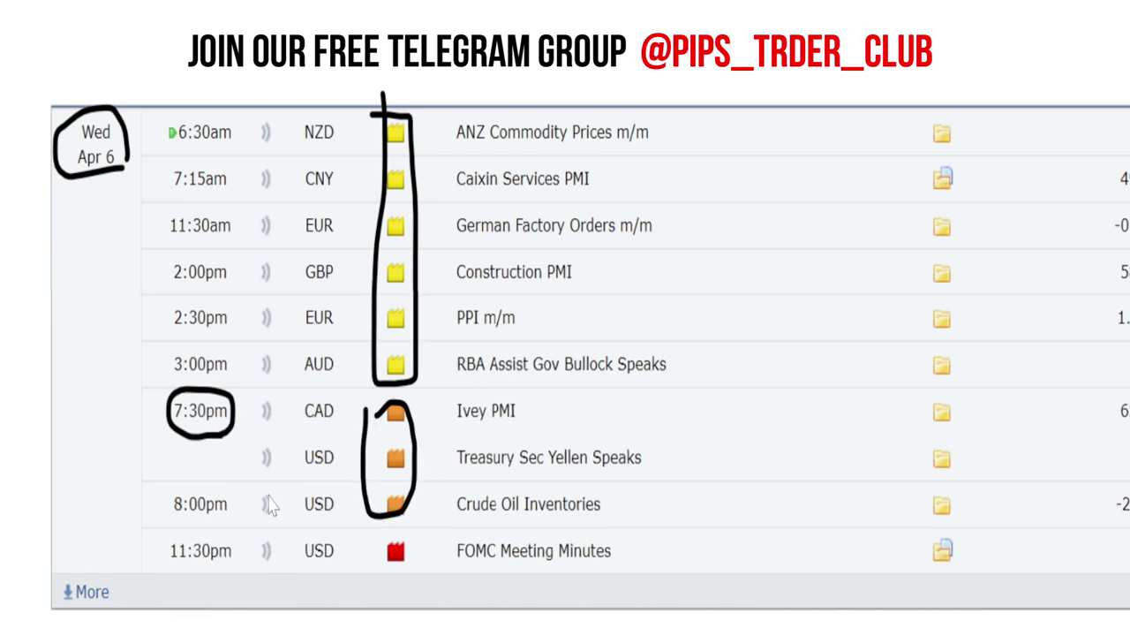
drag(221, 536, 232, 569)
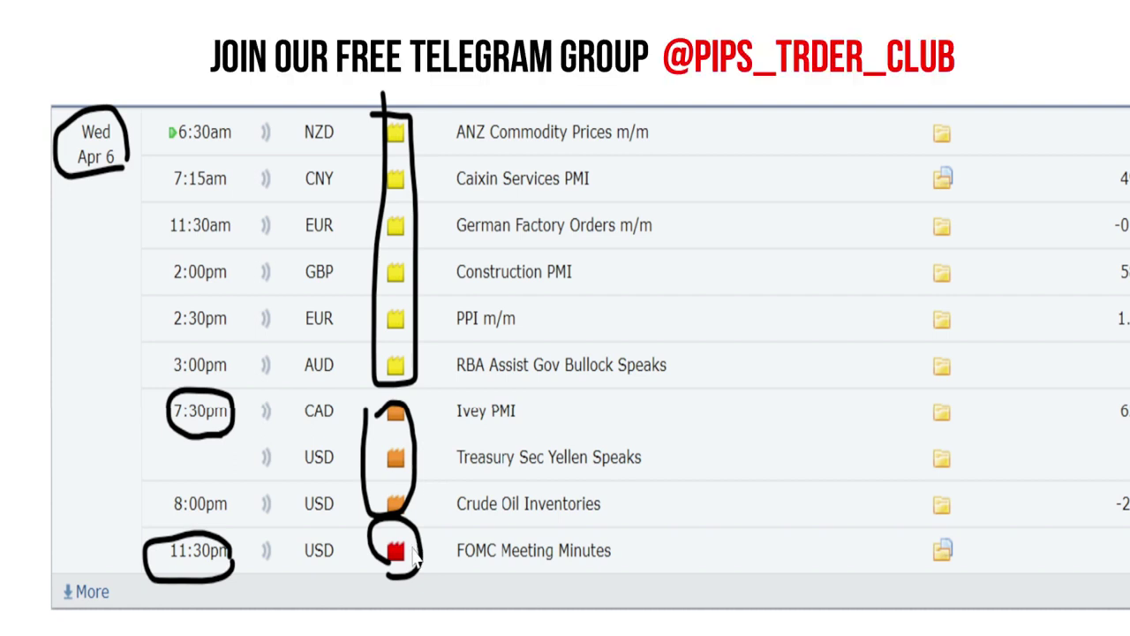
drag(450, 551, 476, 530)
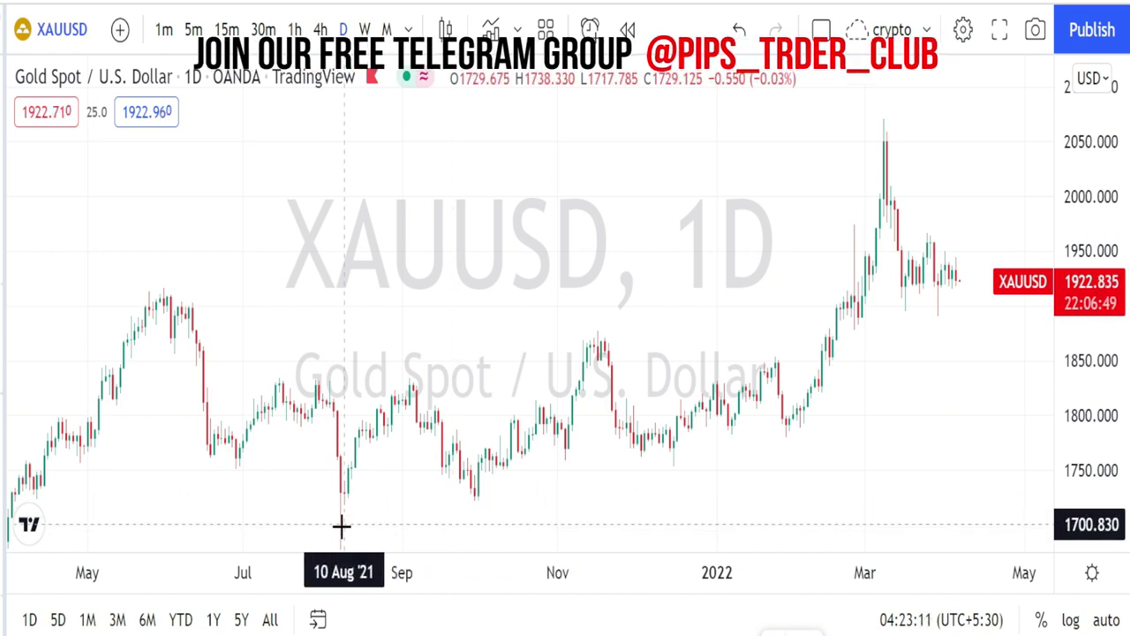
Brush rising lower and upper trend lines from August 2021 and a falling line from the March 2022 peak on the gold chart
mouse_move(340, 527)
mouse_down()
mouse_move(797, 429)
mouse_move(986, 371)
mouse_up()
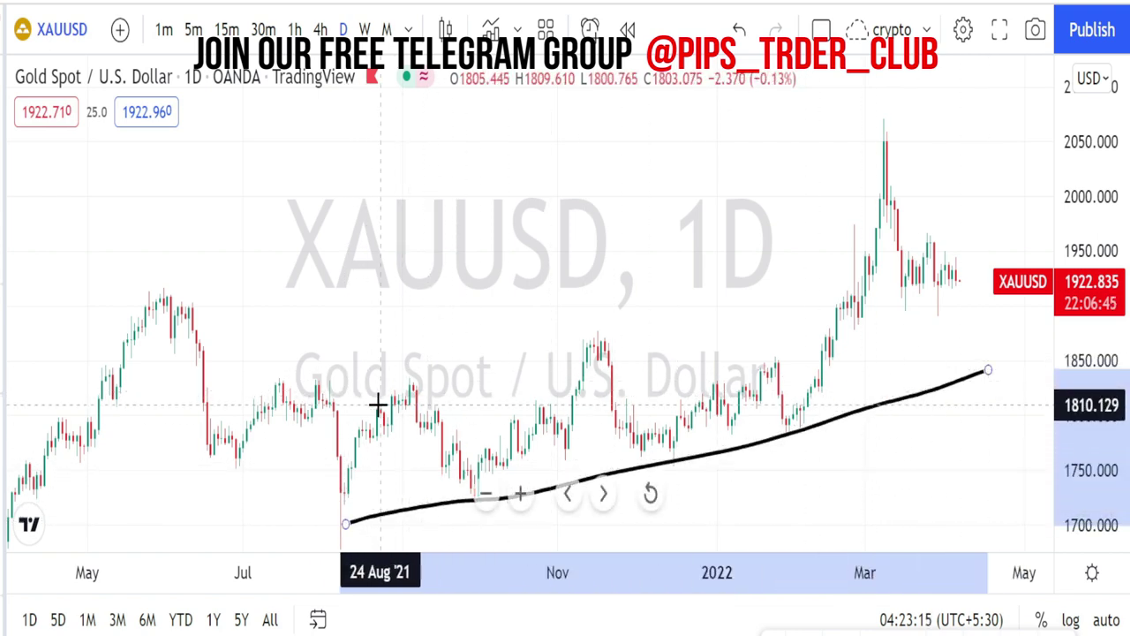
mouse_move(373, 403)
mouse_down()
mouse_move(750, 315)
mouse_move(893, 261)
mouse_up()
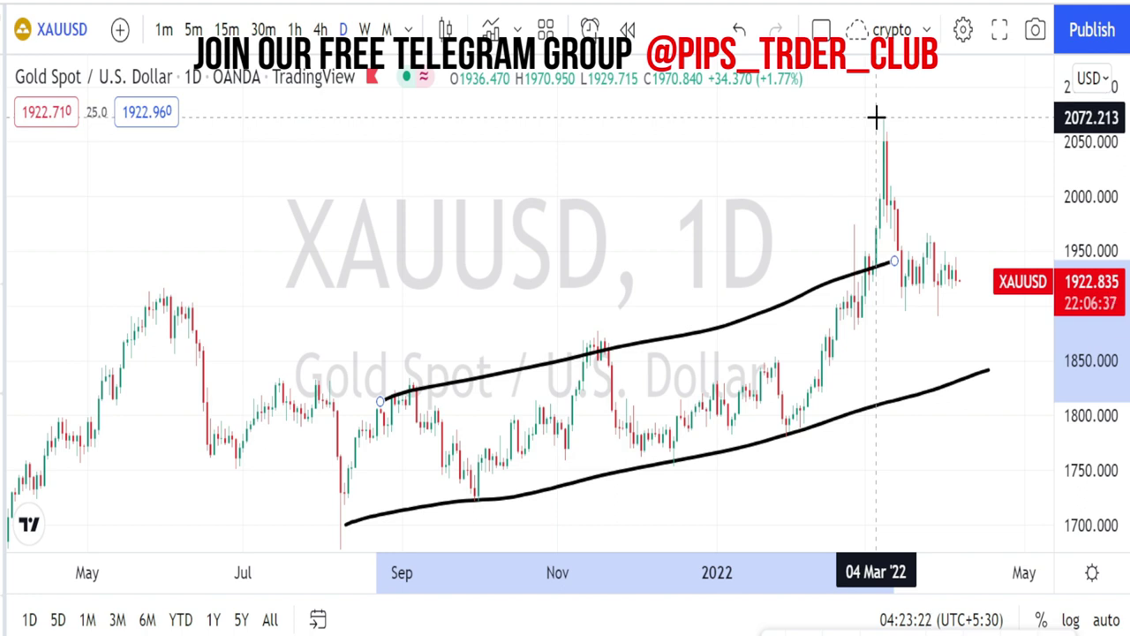
drag(883, 121, 968, 280)
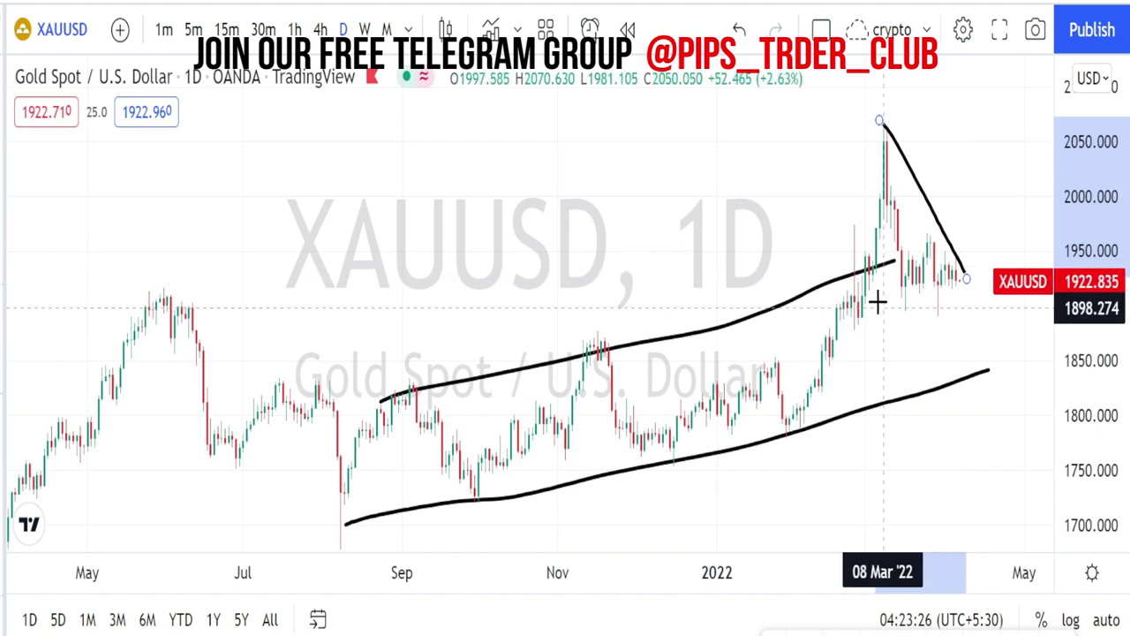
Brush an ellipse and zigzag path over the March 2022 consolidation, with a falling stroke to about 1865 from the latest candle
mouse_move(863, 264)
mouse_down()
mouse_move(954, 252)
mouse_move(943, 275)
mouse_move(891, 285)
mouse_move(869, 265)
mouse_up()
drag(955, 281, 971, 343)
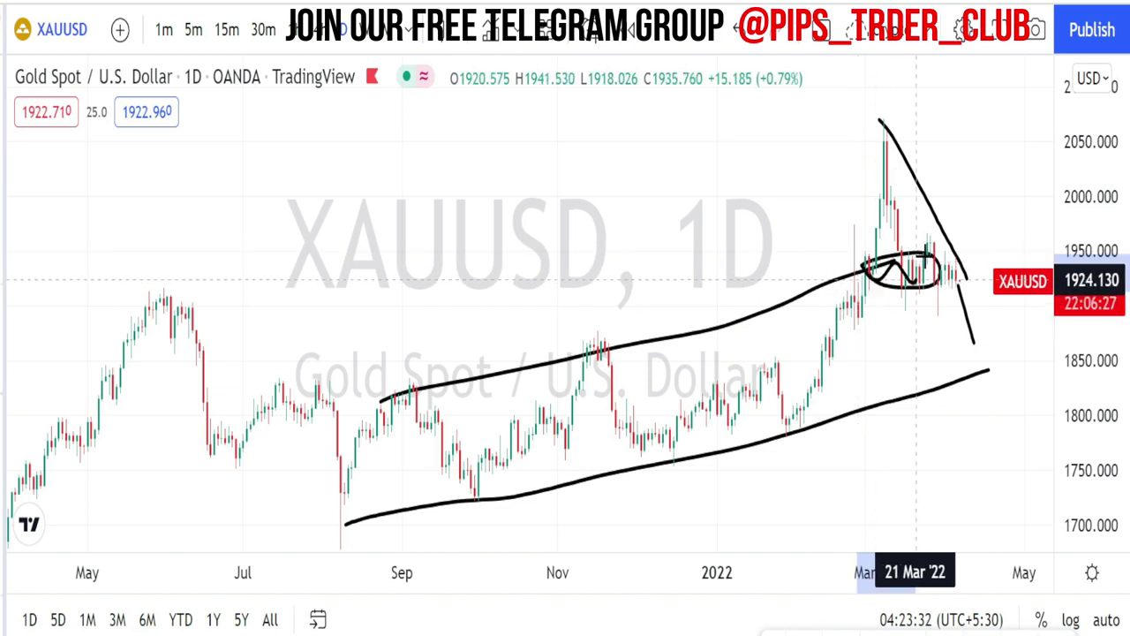
mouse_move(916, 280)
mouse_down()
mouse_move(943, 261)
mouse_move(960, 282)
mouse_up()
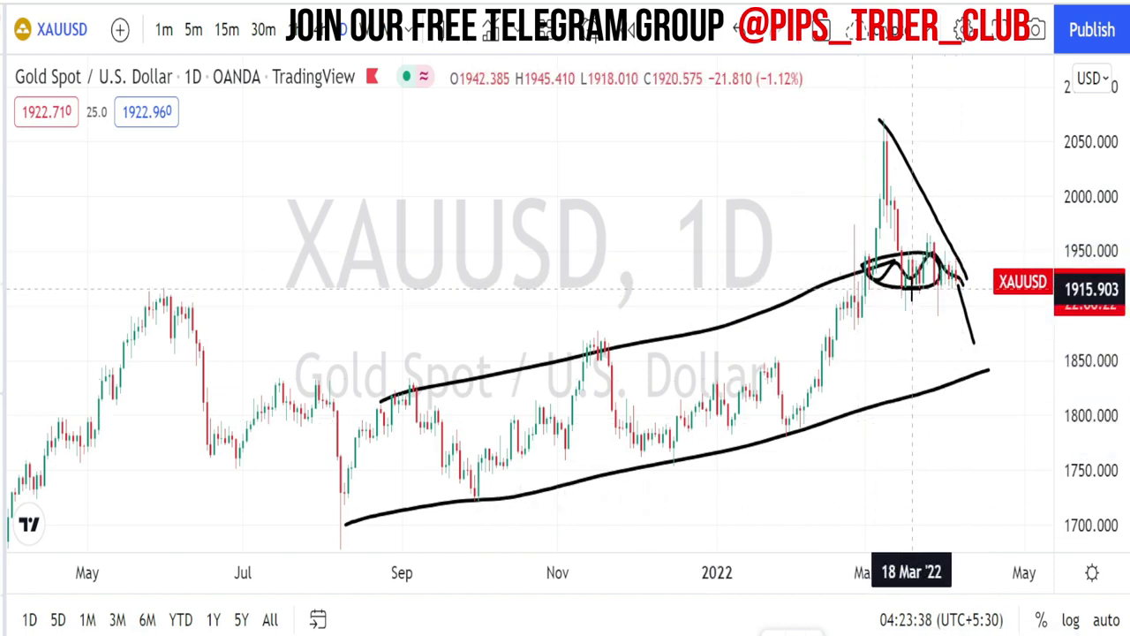
Place a horizontal line at 1914.728 and circle the June 2021 peak and the March 2022 price area along it
key(alt+h)
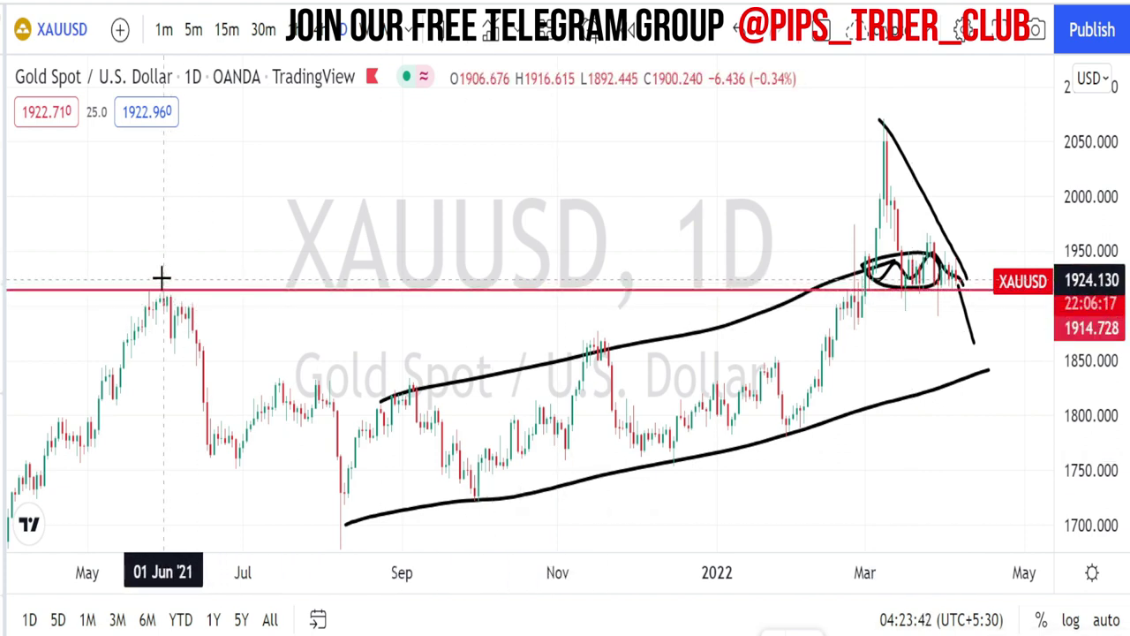
mouse_move(161, 278)
mouse_down()
mouse_move(189, 307)
mouse_move(139, 302)
mouse_move(174, 277)
mouse_up()
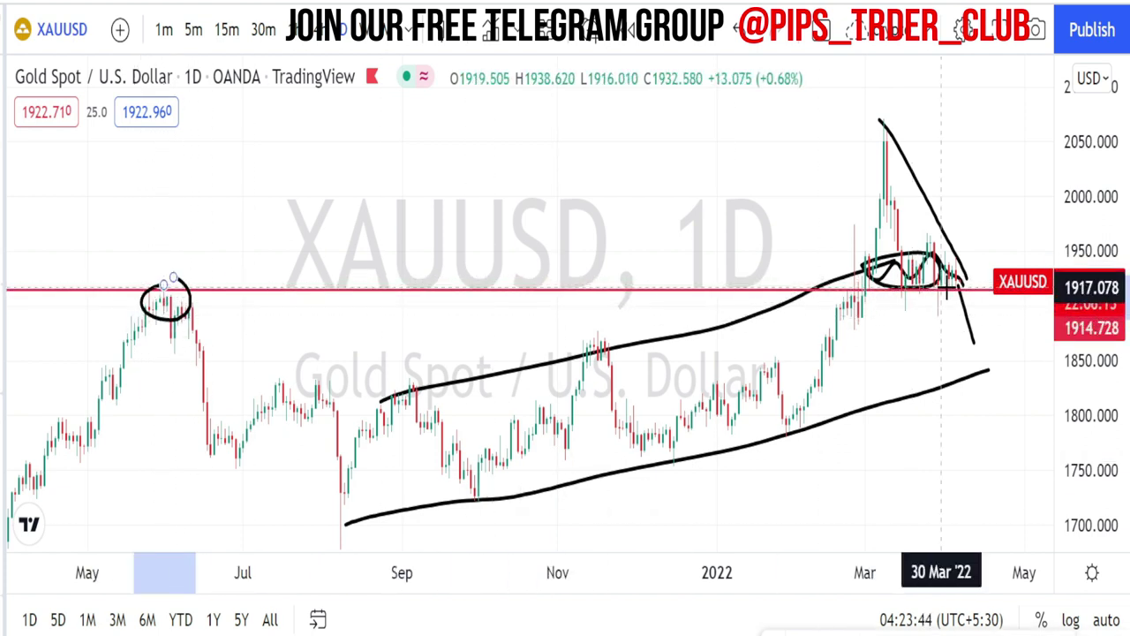
drag(867, 280, 861, 304)
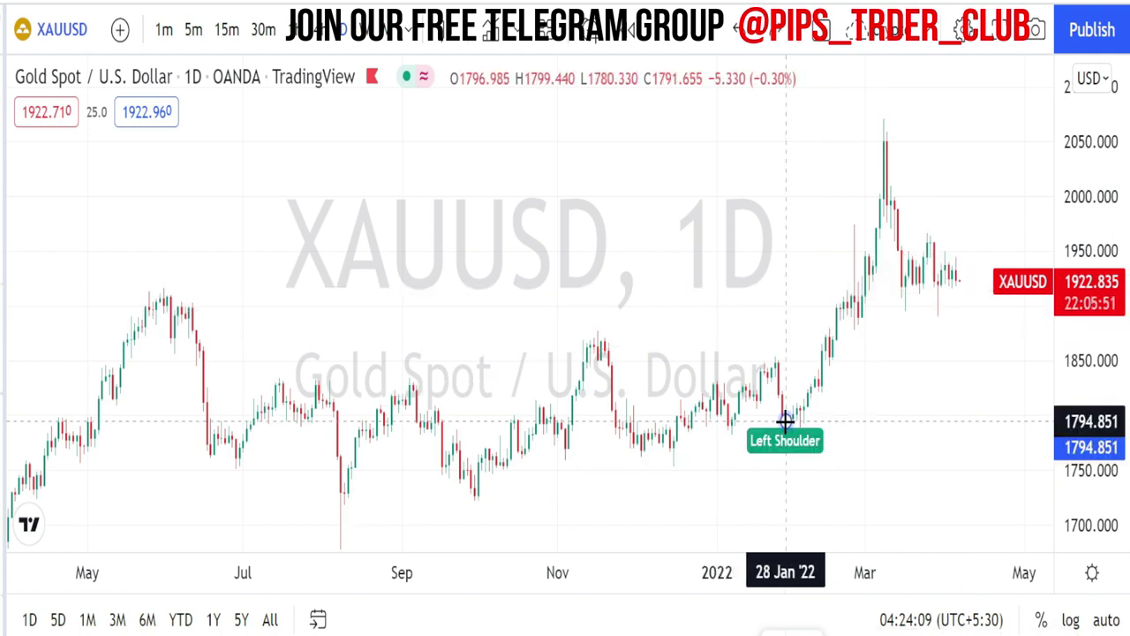
Draw a Head and Shoulders pattern from the 28 Jan '22 low with left shoulder 1975.841, head 2062.811, right shoulder 1967.614 and end point 1893.573
click(786, 421)
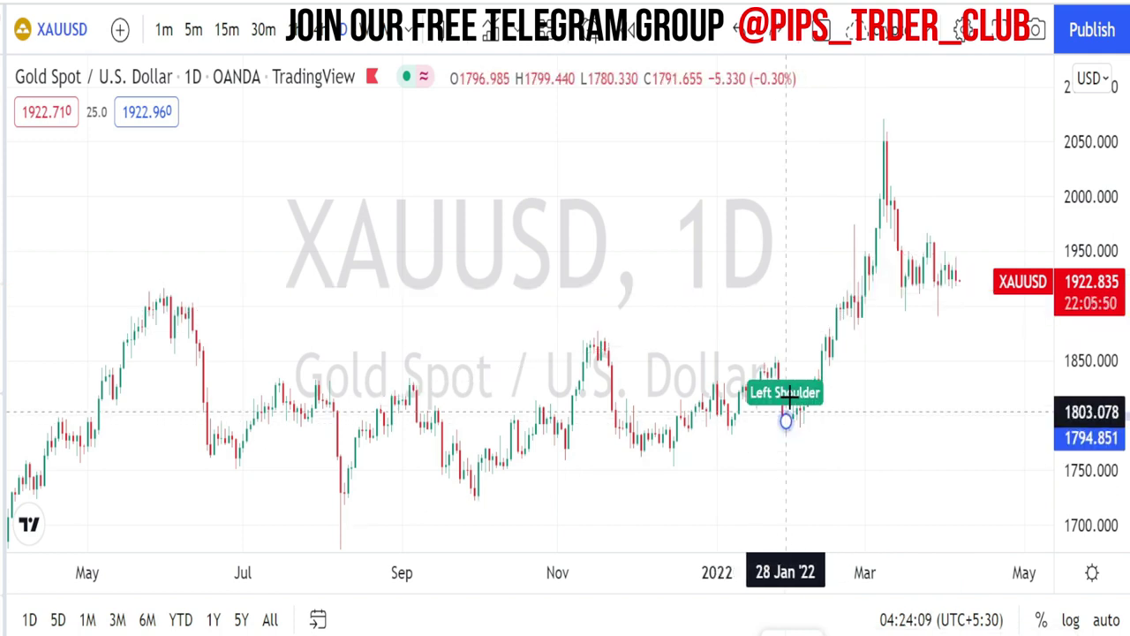
click(854, 223)
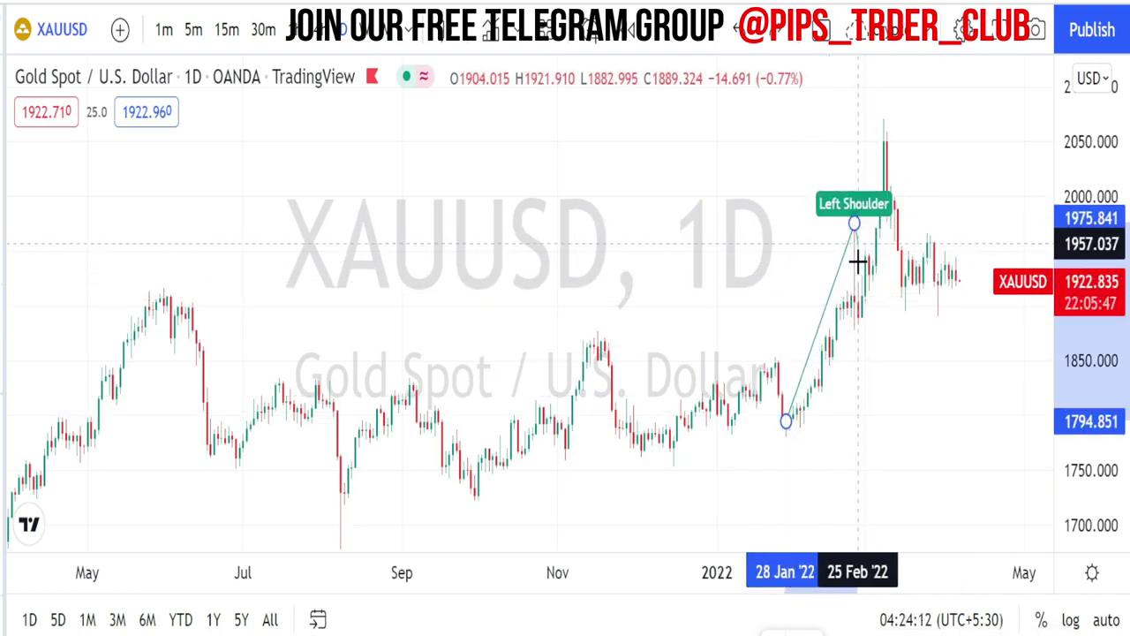
click(854, 327)
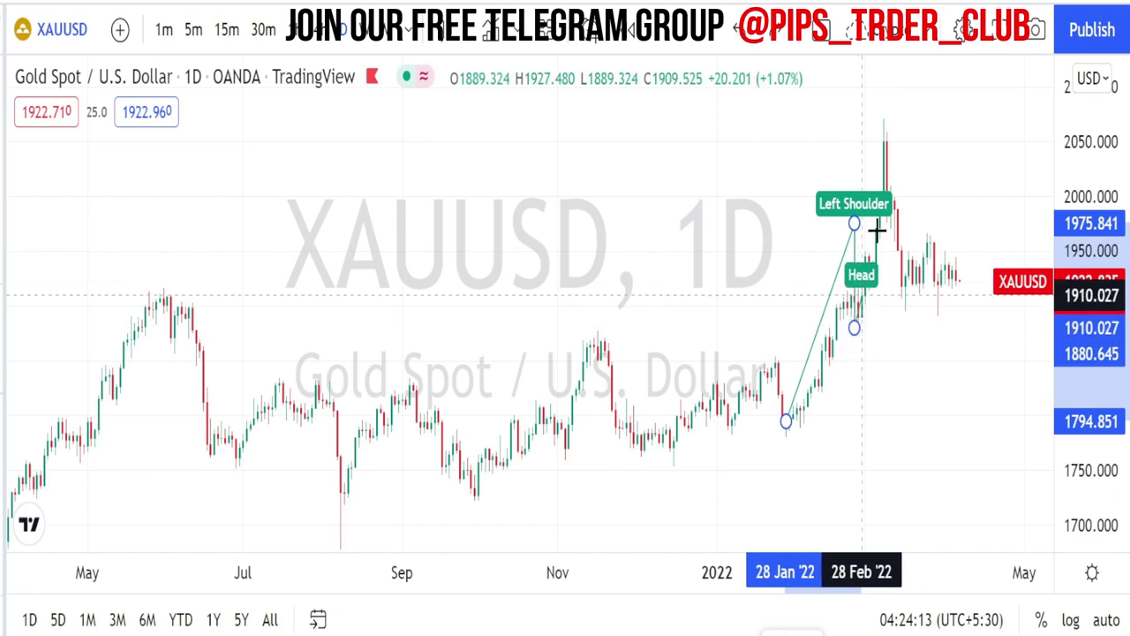
click(886, 128)
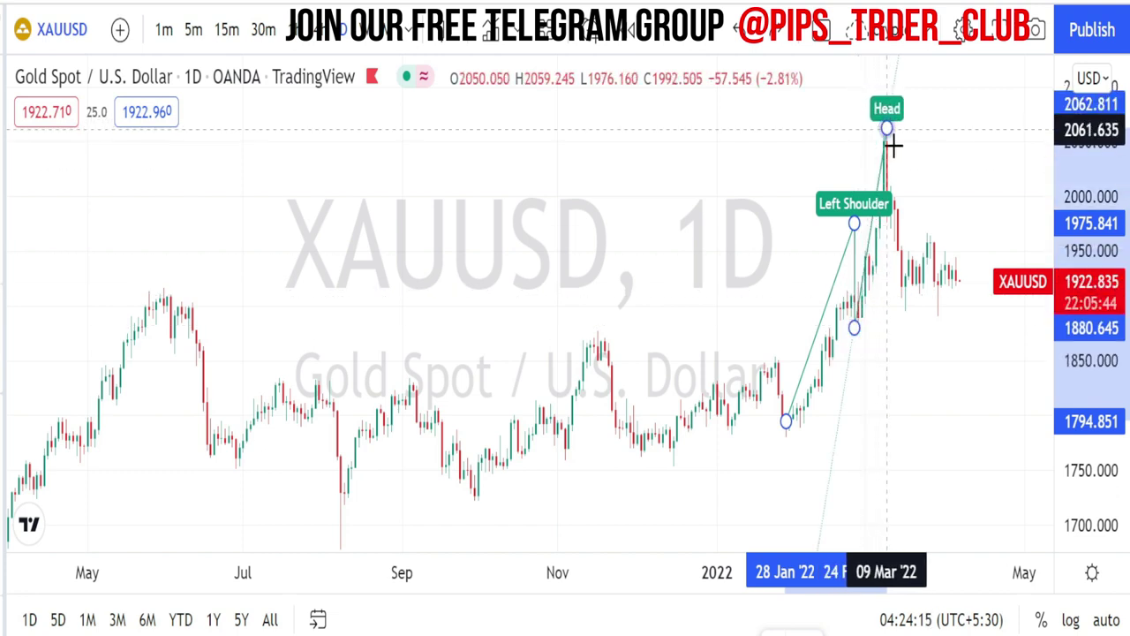
click(906, 310)
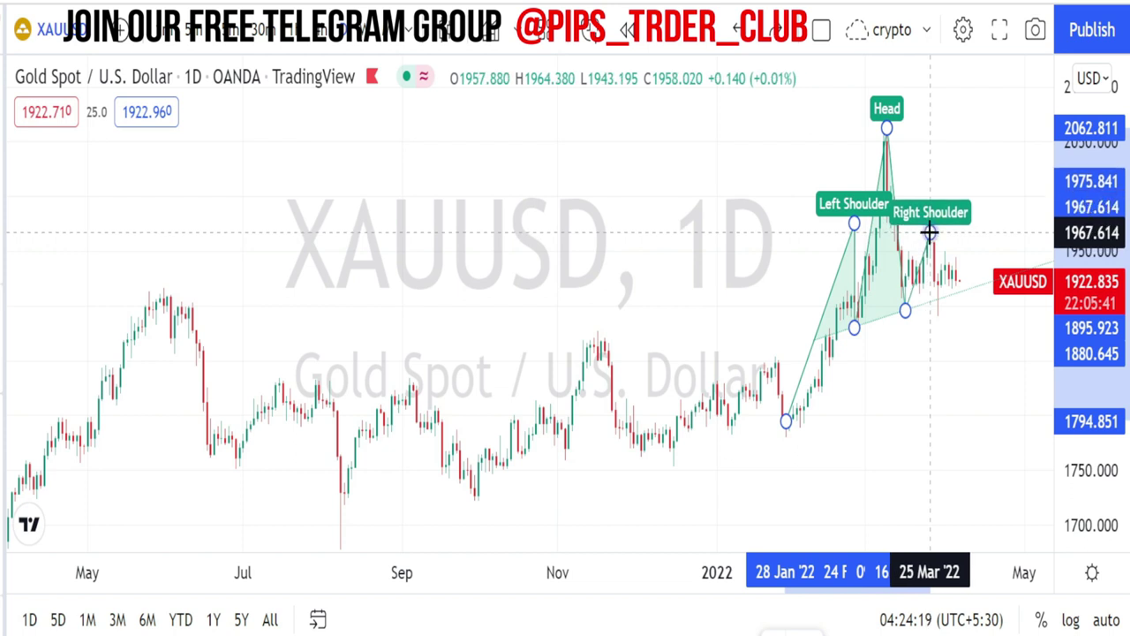
click(930, 233)
click(941, 313)
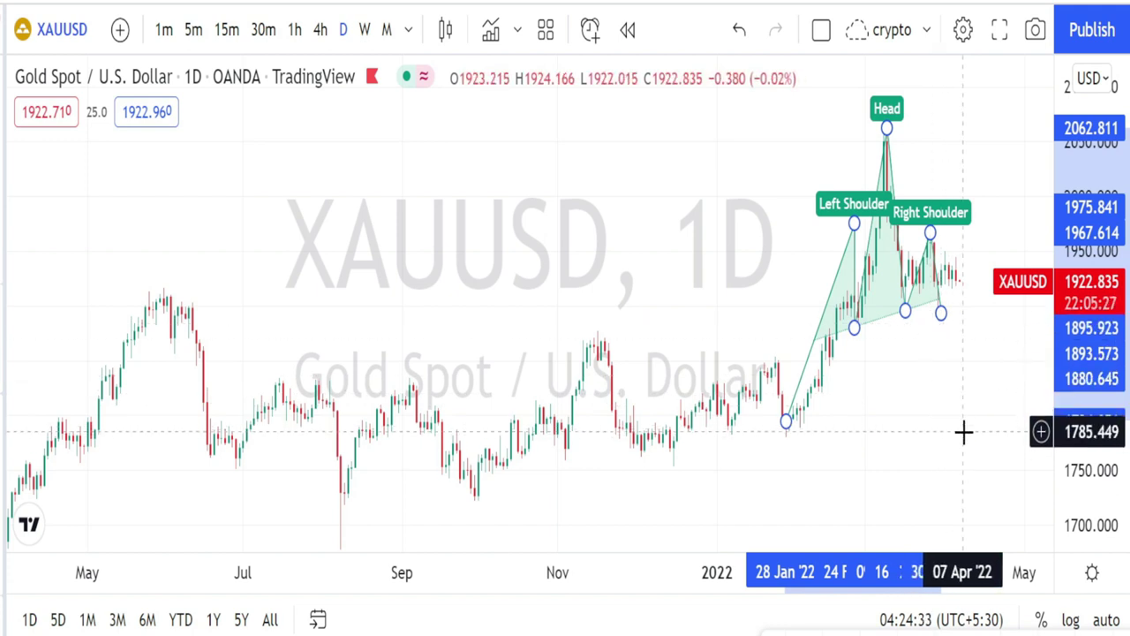
click(803, 466)
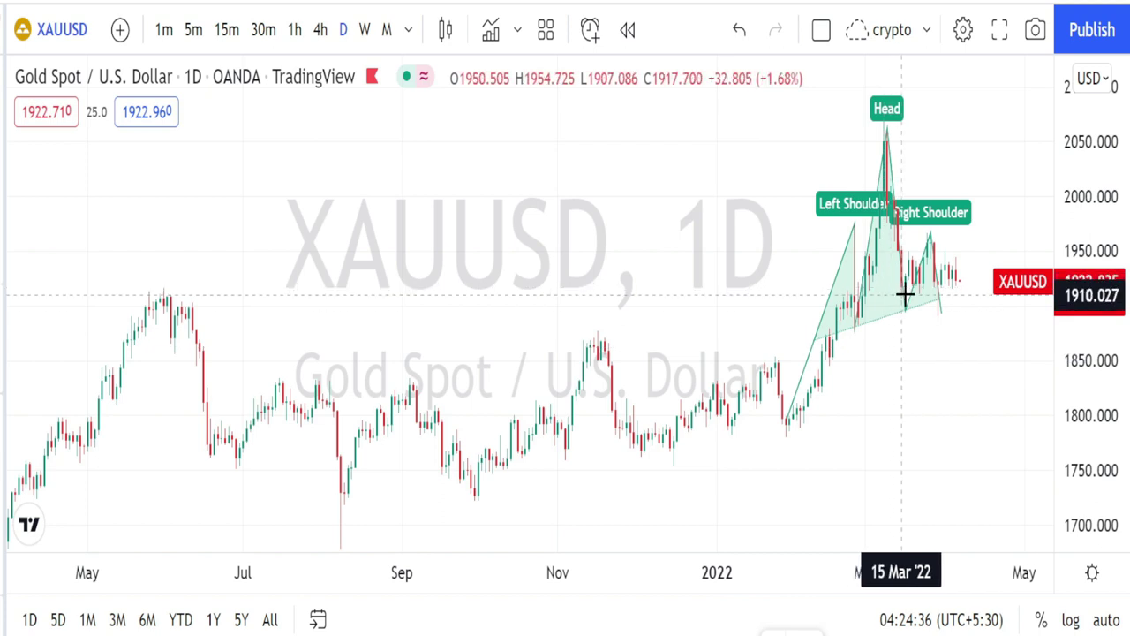
Brush circles around the mid-March and February 2022 neckline areas of the pattern and around the June 2021 peak
drag(925, 290, 897, 288)
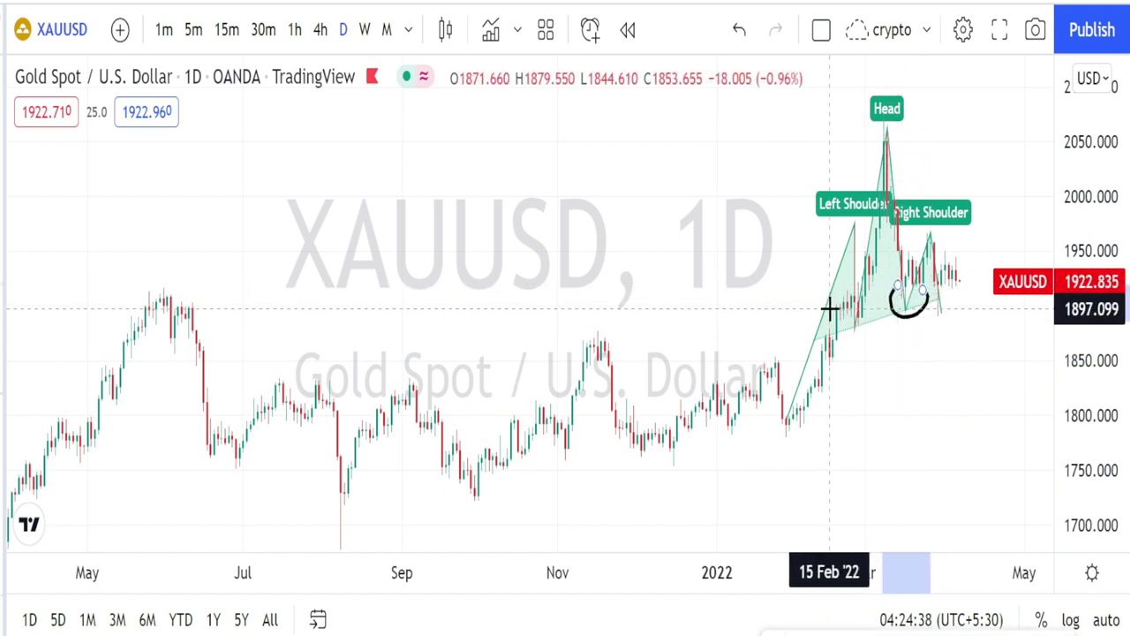
drag(828, 297, 841, 299)
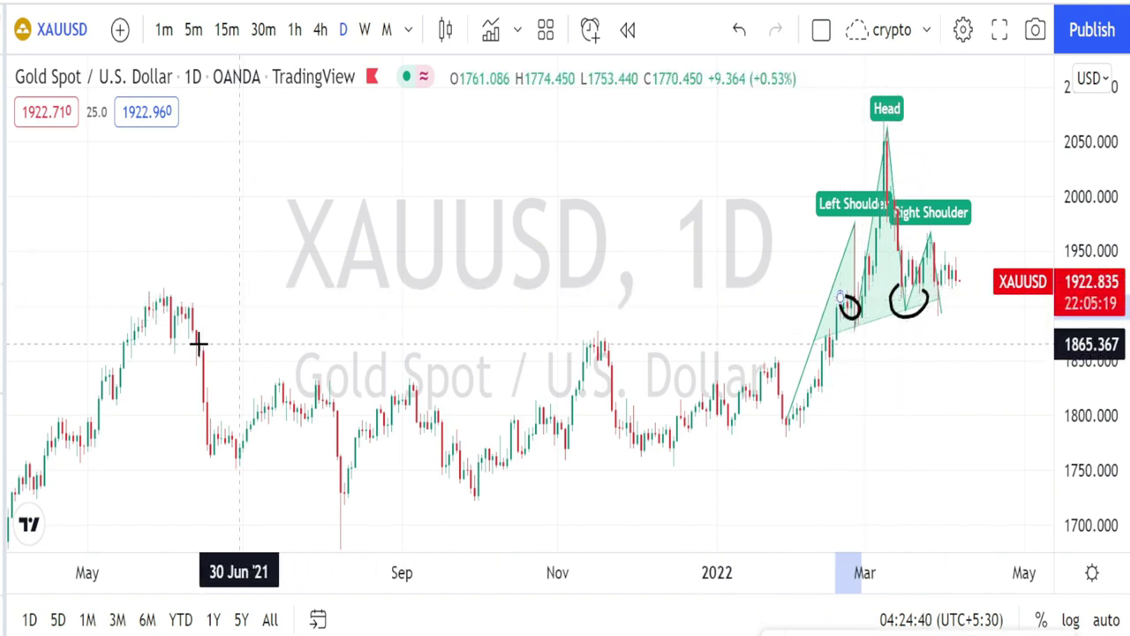
mouse_move(152, 293)
mouse_down()
mouse_move(171, 295)
mouse_move(155, 307)
mouse_up()
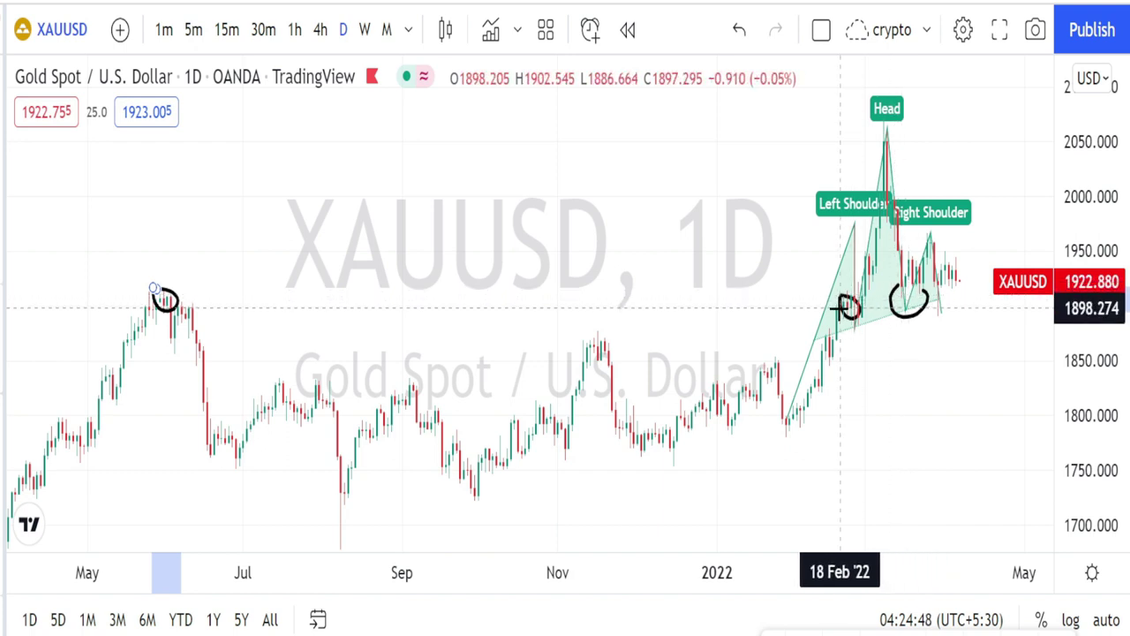
Brush a horizontal neckline near 1898 with a zigzag price path and a drop to about 1795, and undo the last stroke
mouse_move(841, 306)
mouse_down()
mouse_move(964, 307)
mouse_move(981, 421)
mouse_up()
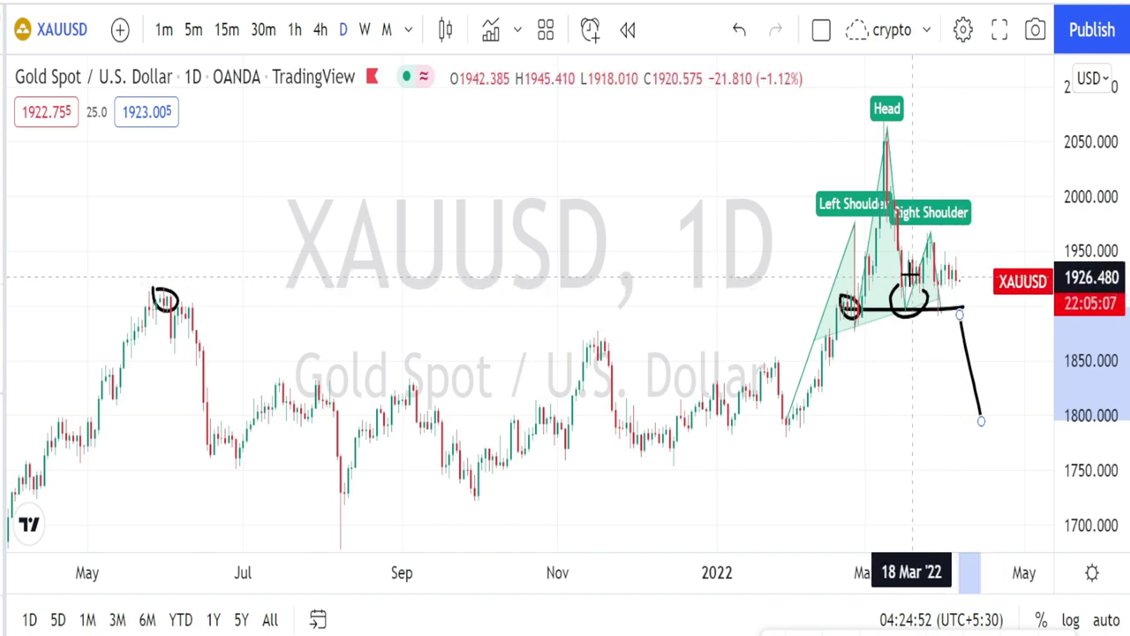
mouse_move(910, 269)
mouse_down()
mouse_move(910, 284)
mouse_move(925, 266)
mouse_move(934, 303)
mouse_move(945, 256)
mouse_move(957, 295)
mouse_move(962, 277)
mouse_up()
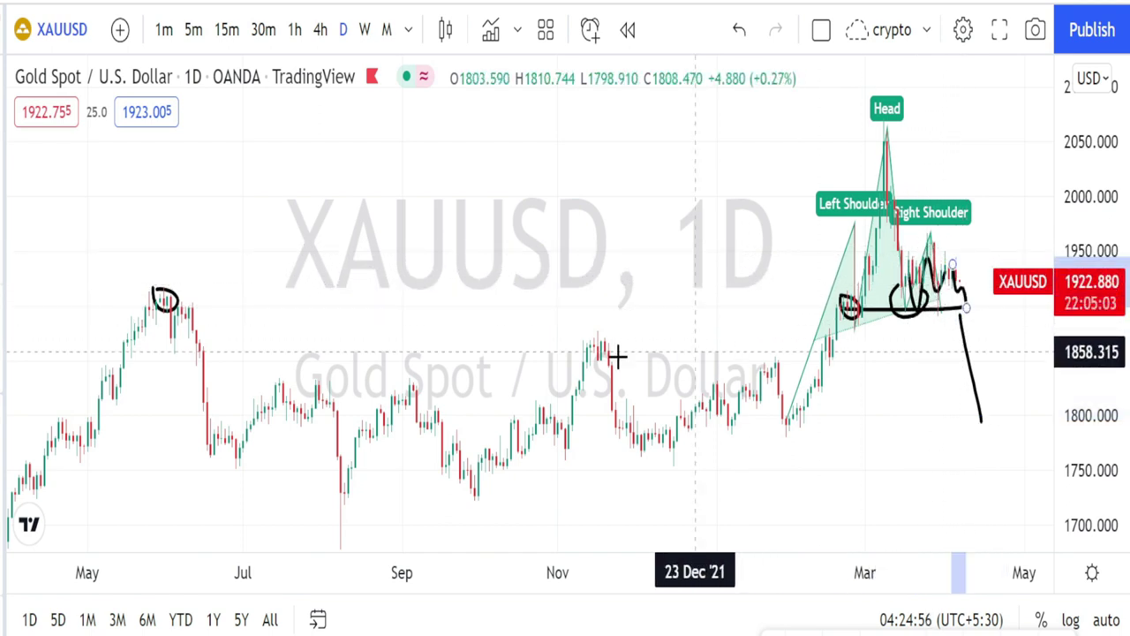
key(ctrl+z)
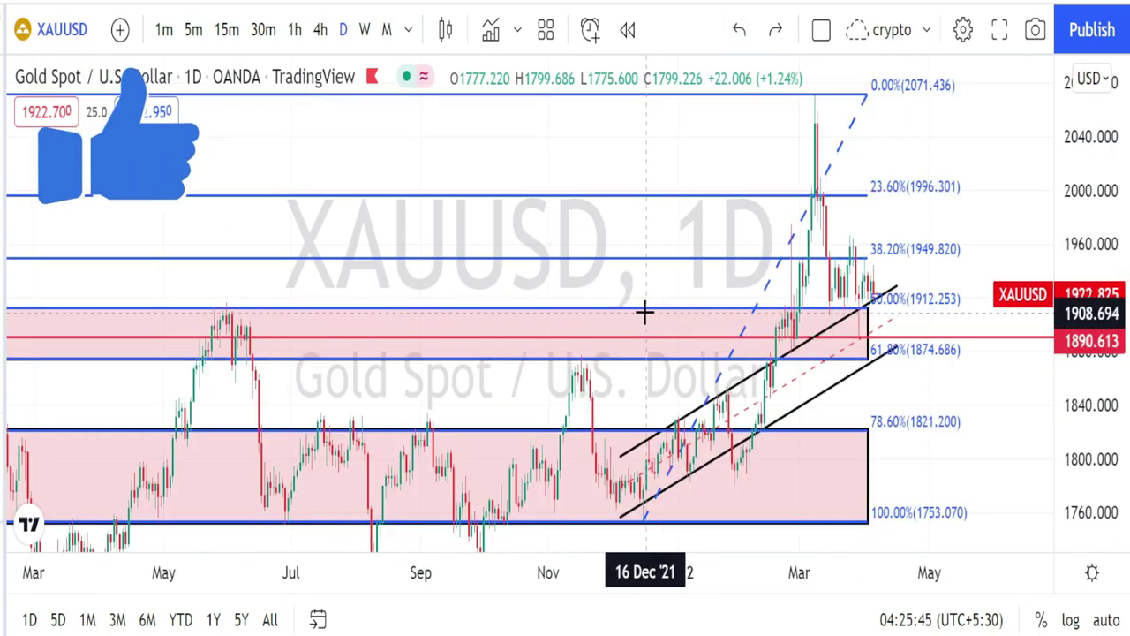
Brush circles along the shaded zone between the 50% and 61.8% Fibonacci levels and mark its level labels
mouse_move(644, 309)
mouse_down()
mouse_move(681, 347)
mouse_move(644, 336)
mouse_move(653, 311)
mouse_up()
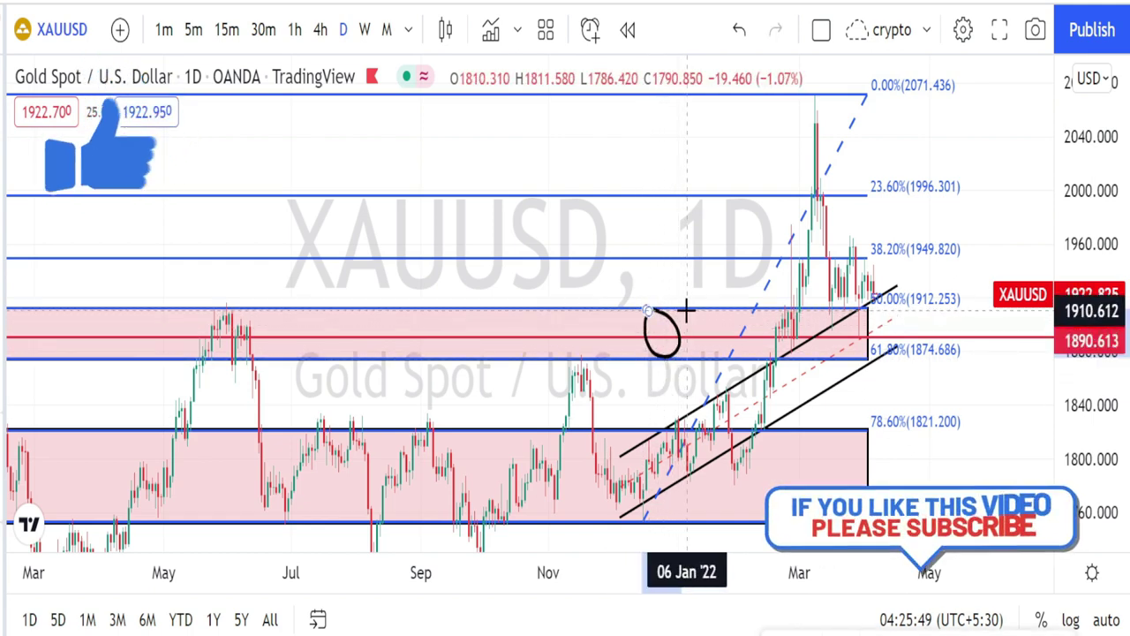
mouse_move(723, 309)
mouse_down()
mouse_move(706, 353)
mouse_move(697, 313)
mouse_move(795, 321)
mouse_move(775, 332)
mouse_up()
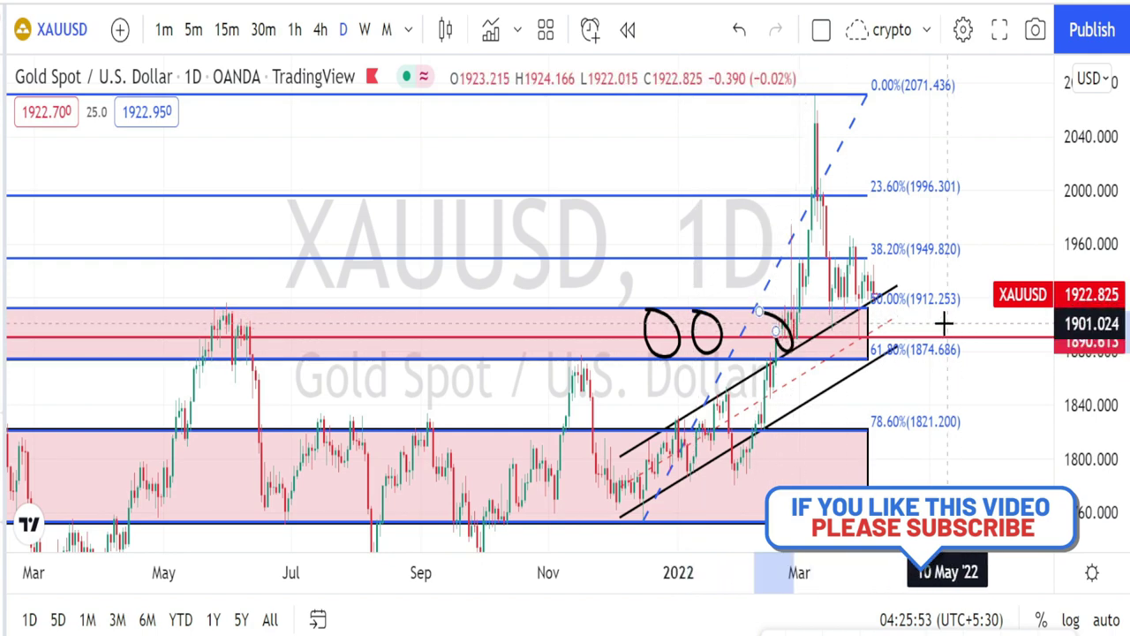
mouse_move(928, 323)
mouse_down()
mouse_move(896, 312)
mouse_move(943, 282)
mouse_up()
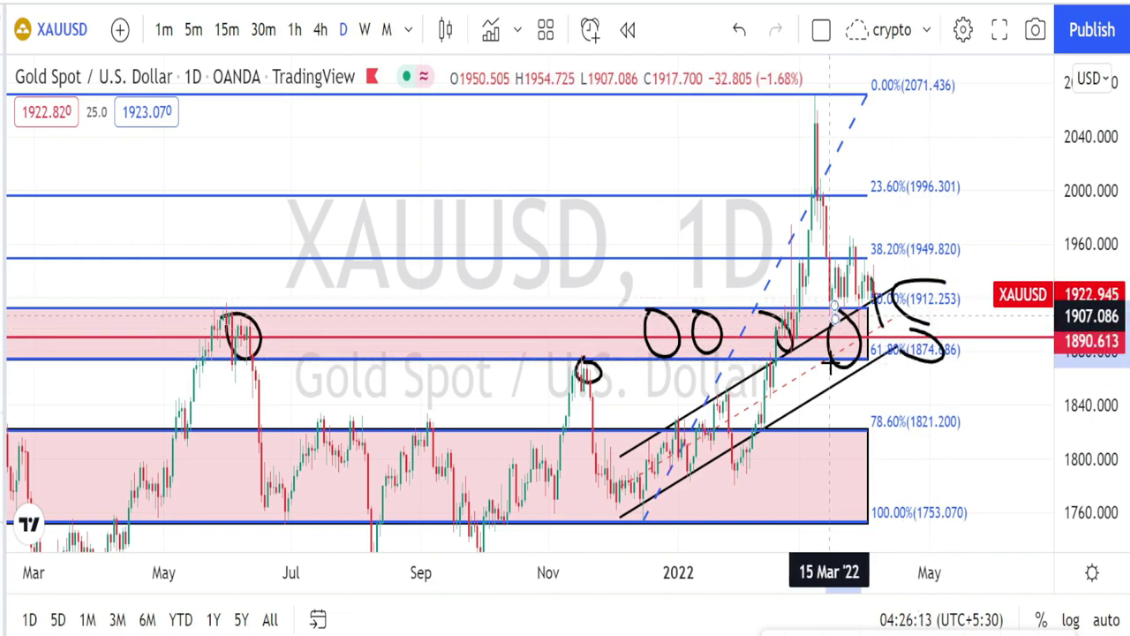
Brush a falling stroke from the 61.8% level to the 78.6% level, and circle the 78.6% and 100% labels
drag(826, 350, 843, 431)
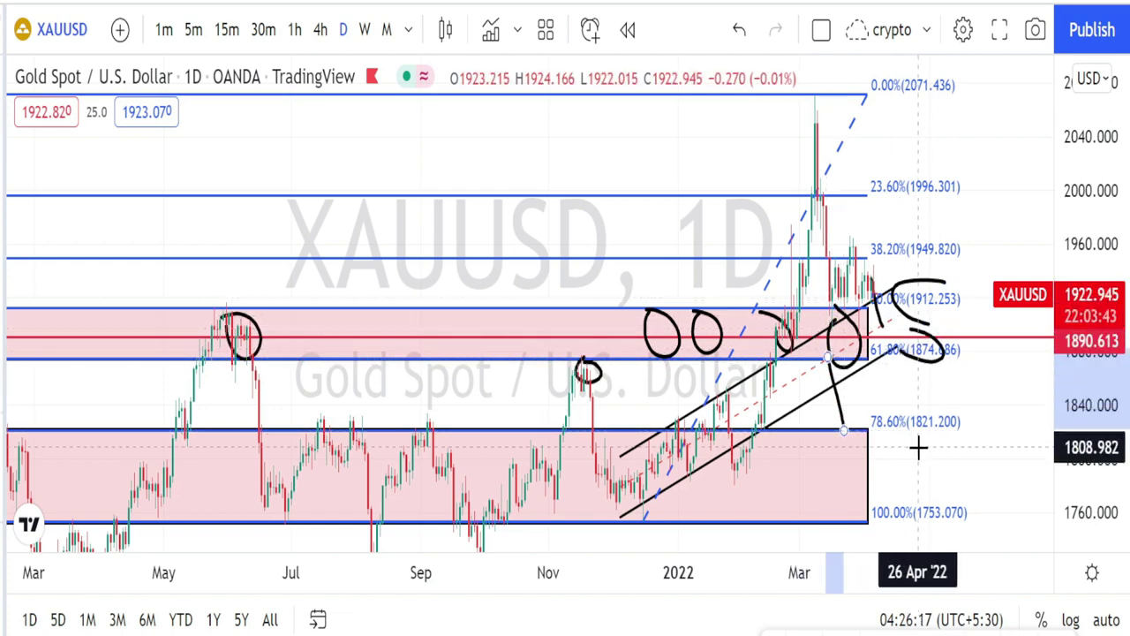
mouse_move(915, 446)
mouse_down()
mouse_move(904, 442)
mouse_move(920, 395)
mouse_move(949, 408)
mouse_move(925, 444)
mouse_up()
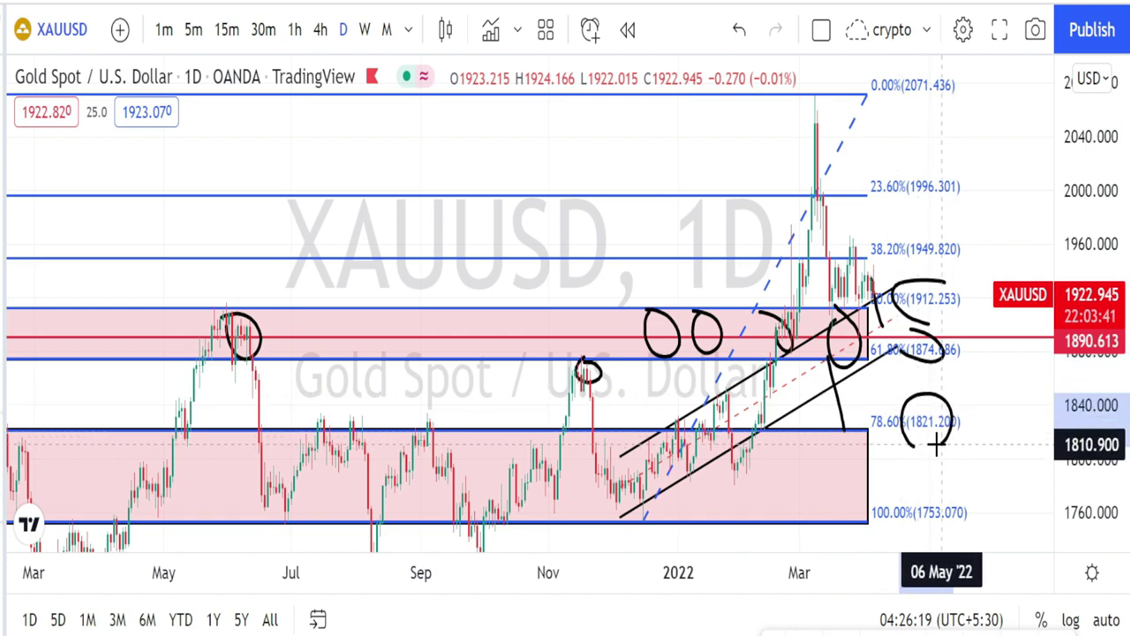
mouse_move(890, 496)
mouse_down()
mouse_move(873, 503)
mouse_move(964, 490)
mouse_move(926, 530)
mouse_up()
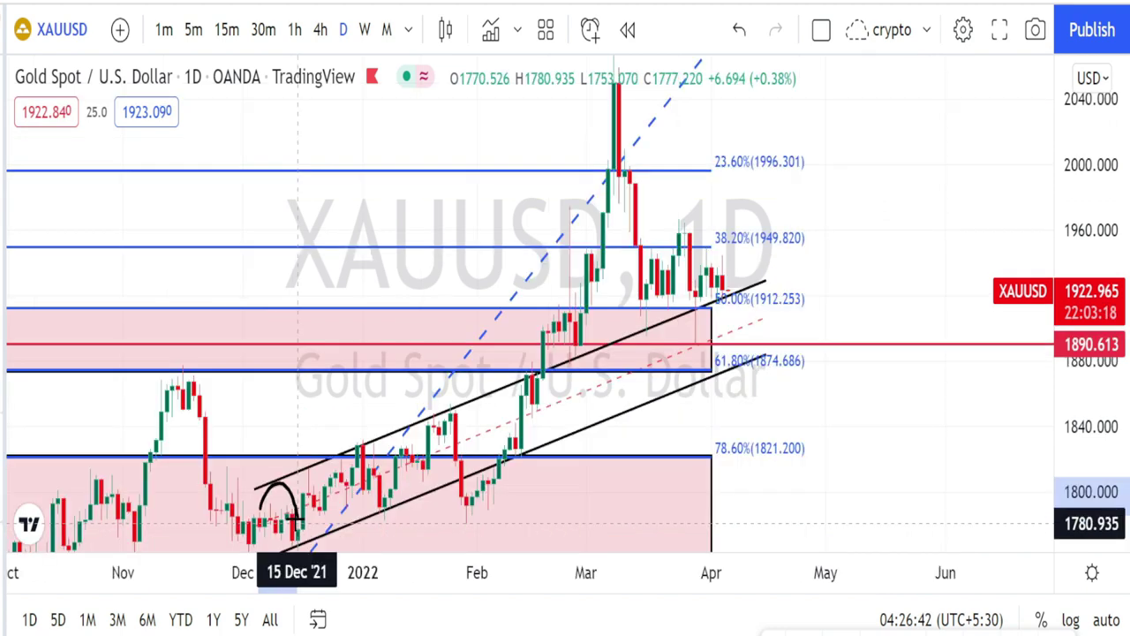
Brush arcs over the price swings from December 2021 to February 2022 along the rising channel, and mark the latest candle
mouse_move(297, 524)
mouse_down()
mouse_move(353, 477)
mouse_move(434, 467)
mouse_move(417, 454)
mouse_move(448, 441)
mouse_move(416, 446)
mouse_move(509, 454)
mouse_move(547, 351)
mouse_move(532, 404)
mouse_move(515, 385)
mouse_move(528, 371)
mouse_move(540, 379)
mouse_move(567, 313)
mouse_move(539, 327)
mouse_move(555, 308)
mouse_up()
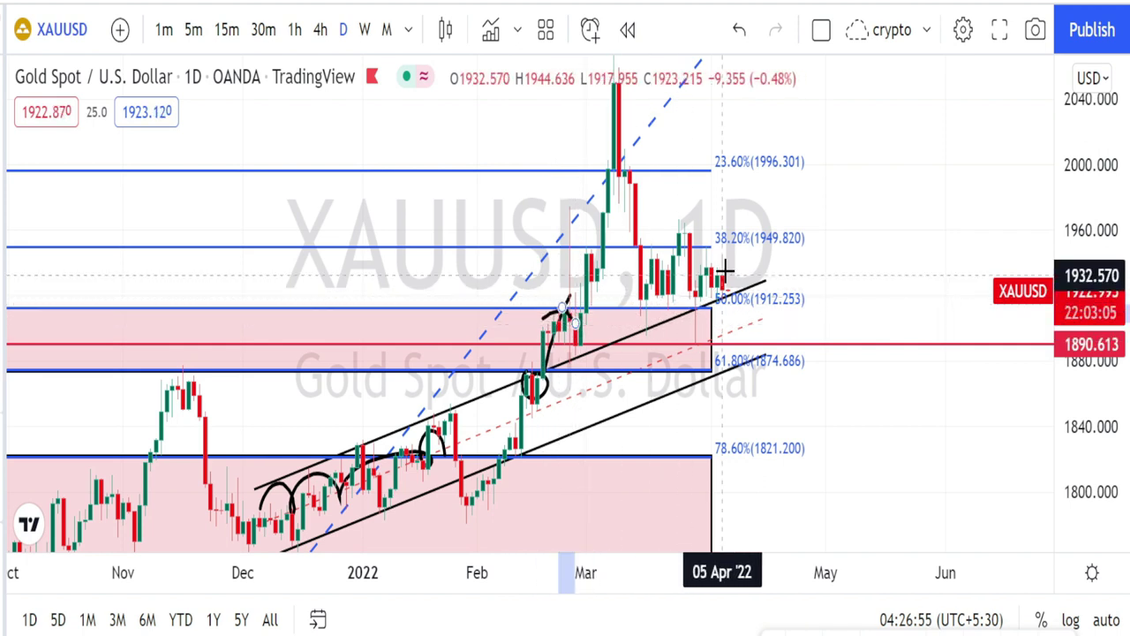
mouse_move(729, 284)
mouse_down()
mouse_move(750, 303)
mouse_move(739, 288)
mouse_up()
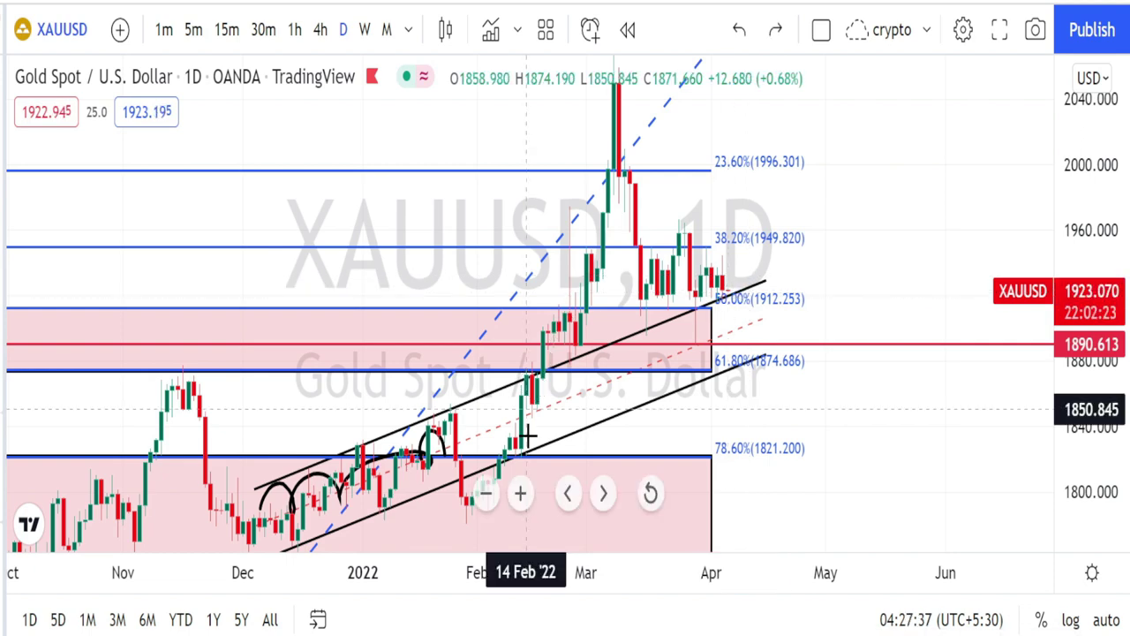
Brush a zigzag path along the rising channel from mid-February near 1847 to early April, and mark the channel's upper and lower lines
mouse_move(527, 415)
mouse_down()
mouse_move(539, 382)
mouse_move(571, 424)
mouse_move(587, 331)
mouse_move(634, 409)
mouse_move(651, 318)
mouse_move(674, 395)
mouse_move(690, 302)
mouse_move(705, 374)
mouse_move(722, 300)
mouse_move(712, 310)
mouse_up()
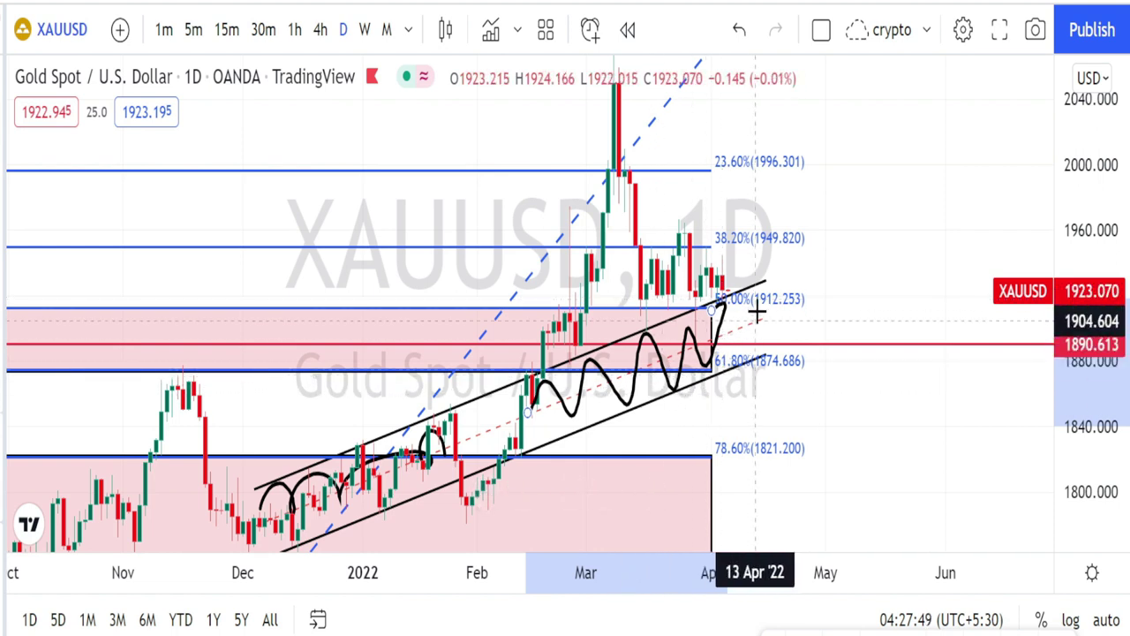
mouse_move(749, 276)
mouse_down()
mouse_move(773, 304)
mouse_move(735, 355)
mouse_move(738, 281)
mouse_up()
mouse_move(708, 376)
mouse_down()
mouse_move(723, 430)
mouse_move(743, 381)
mouse_up()
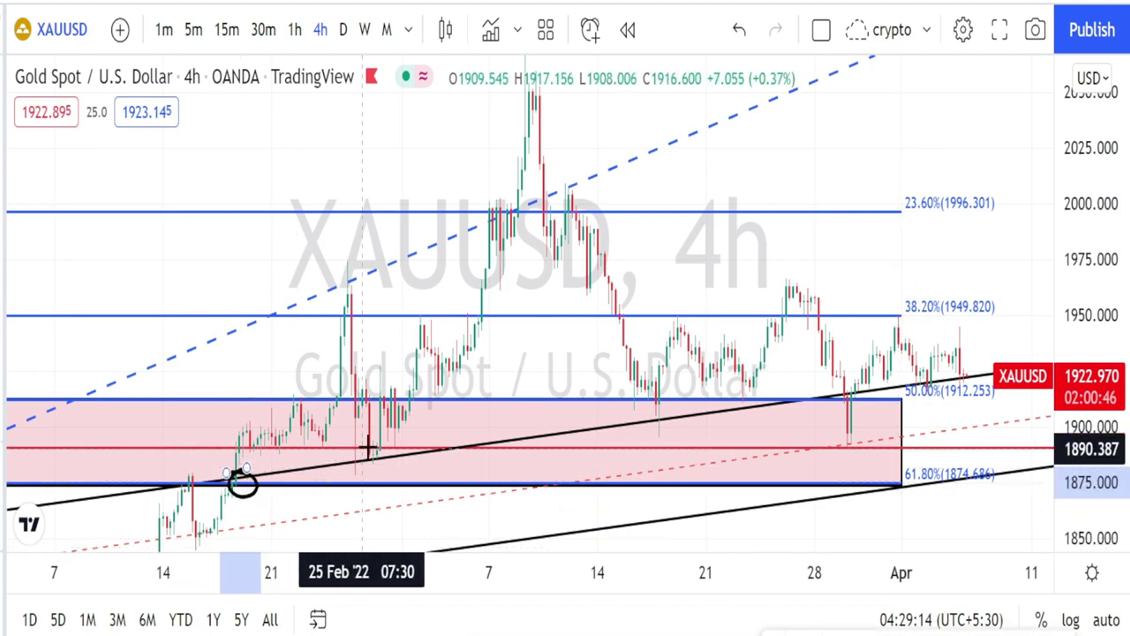
Brush circles on the 4-hour chart around the late-February and March lows near the channel's upper line, continuing to the latest candles
mouse_move(370, 446)
mouse_down()
mouse_move(377, 474)
mouse_move(399, 439)
mouse_up()
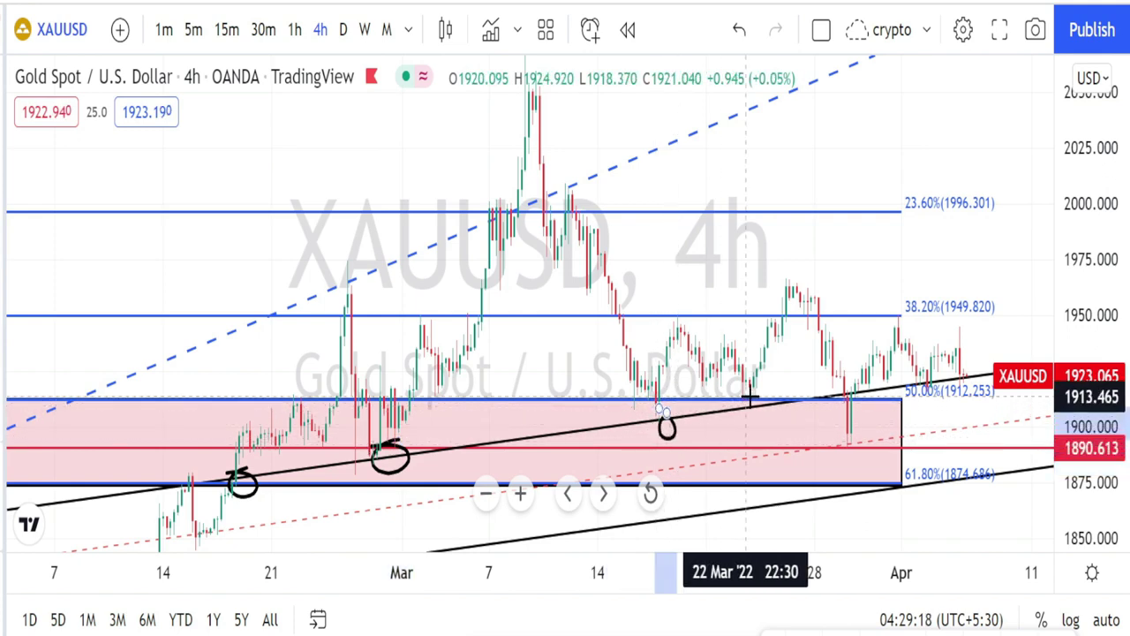
drag(748, 400, 768, 381)
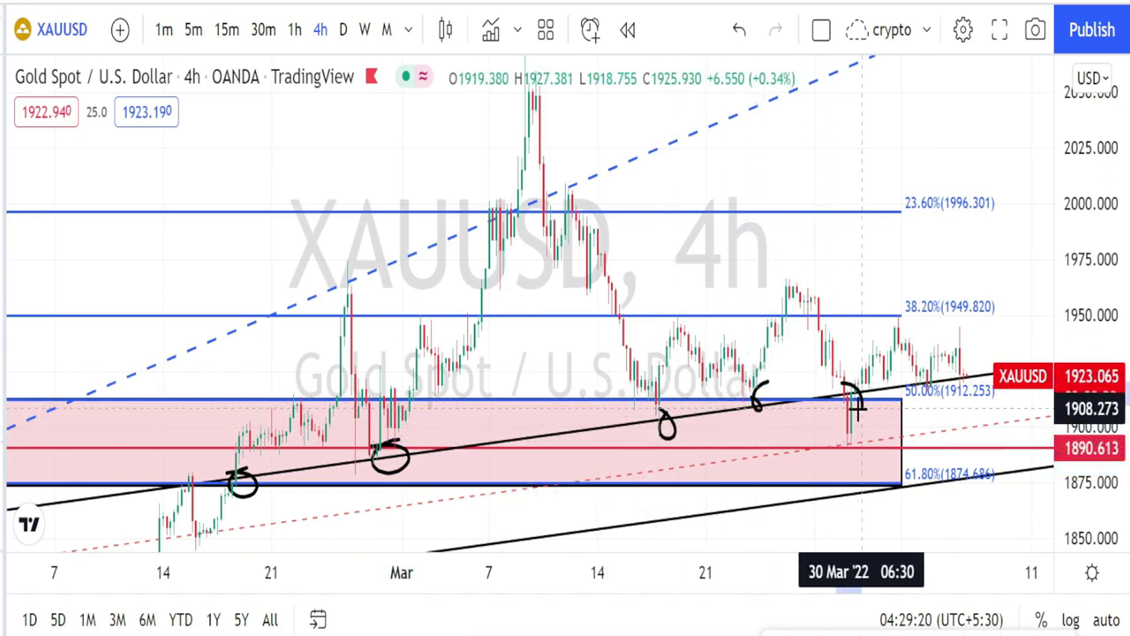
mouse_move(870, 407)
mouse_down()
mouse_move(856, 447)
mouse_move(843, 409)
mouse_move(855, 450)
mouse_move(876, 369)
mouse_move(890, 364)
mouse_move(934, 404)
mouse_move(916, 382)
mouse_move(974, 397)
mouse_up()
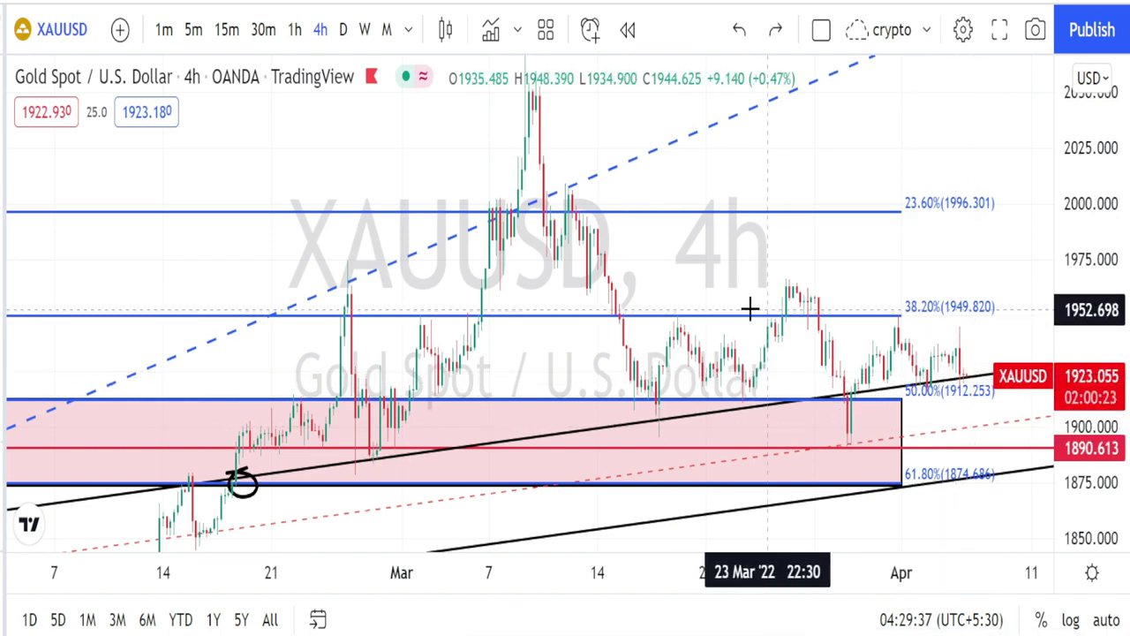
Circle the late-March and 1 April peaks, and brush an upward arrow from the latest peak to about 1962
drag(783, 277, 789, 297)
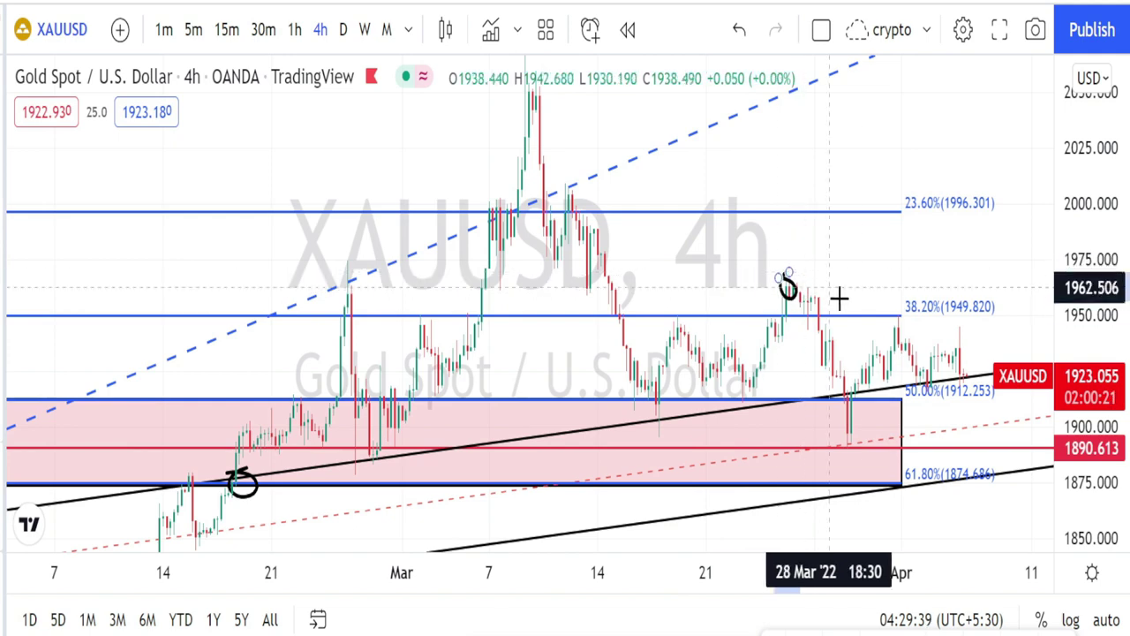
drag(905, 311, 903, 309)
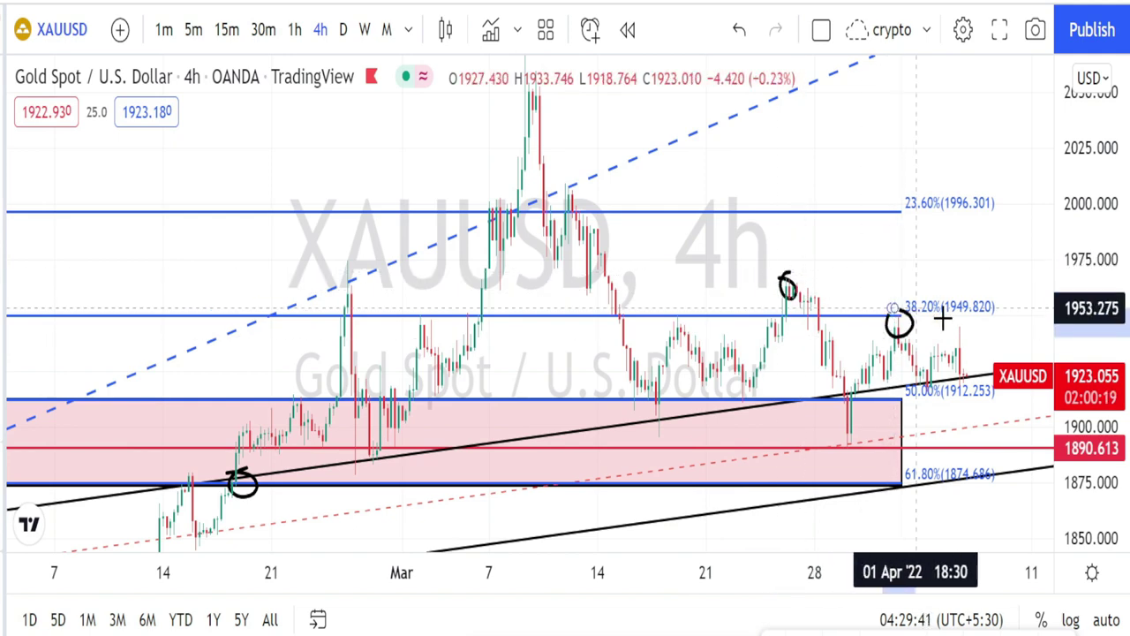
mouse_move(965, 338)
mouse_down()
mouse_move(985, 303)
mouse_move(953, 305)
mouse_move(994, 299)
mouse_move(999, 311)
mouse_up()
Brush a falling line from the 10 March peak near 2009 over the lower highs to about 1945, and add strokes along the highs and the channel line
drag(564, 183, 969, 326)
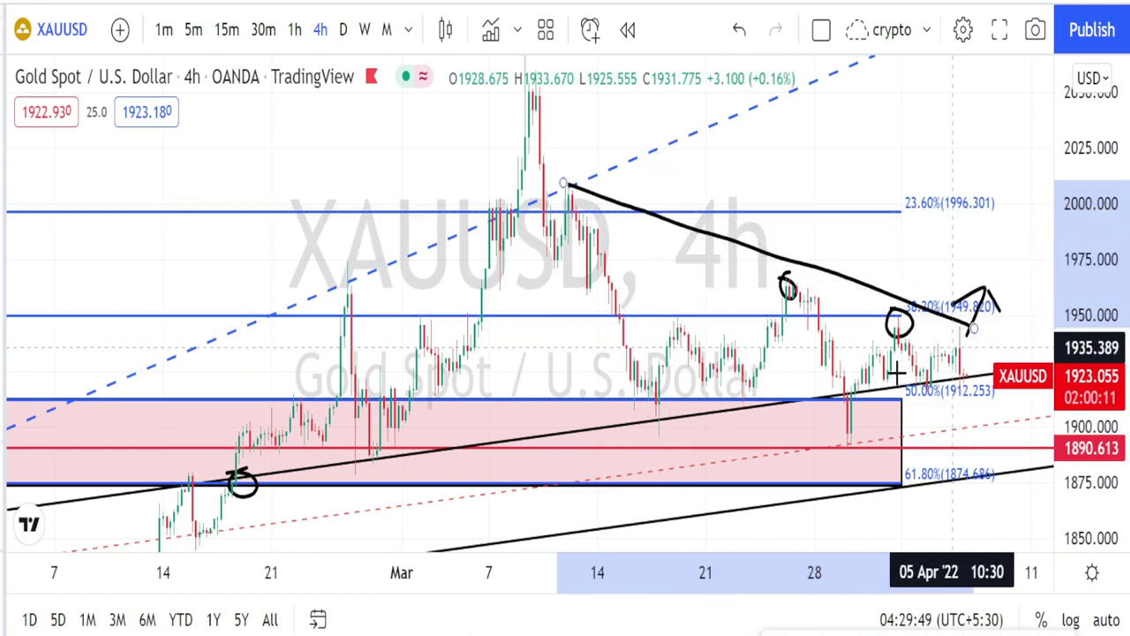
drag(696, 412, 821, 382)
mouse_move(713, 303)
mouse_down()
mouse_move(733, 389)
mouse_move(764, 317)
mouse_move(799, 386)
mouse_move(831, 310)
mouse_move(850, 380)
mouse_move(877, 327)
mouse_move(895, 380)
mouse_move(925, 343)
mouse_move(943, 369)
mouse_move(971, 327)
mouse_up()
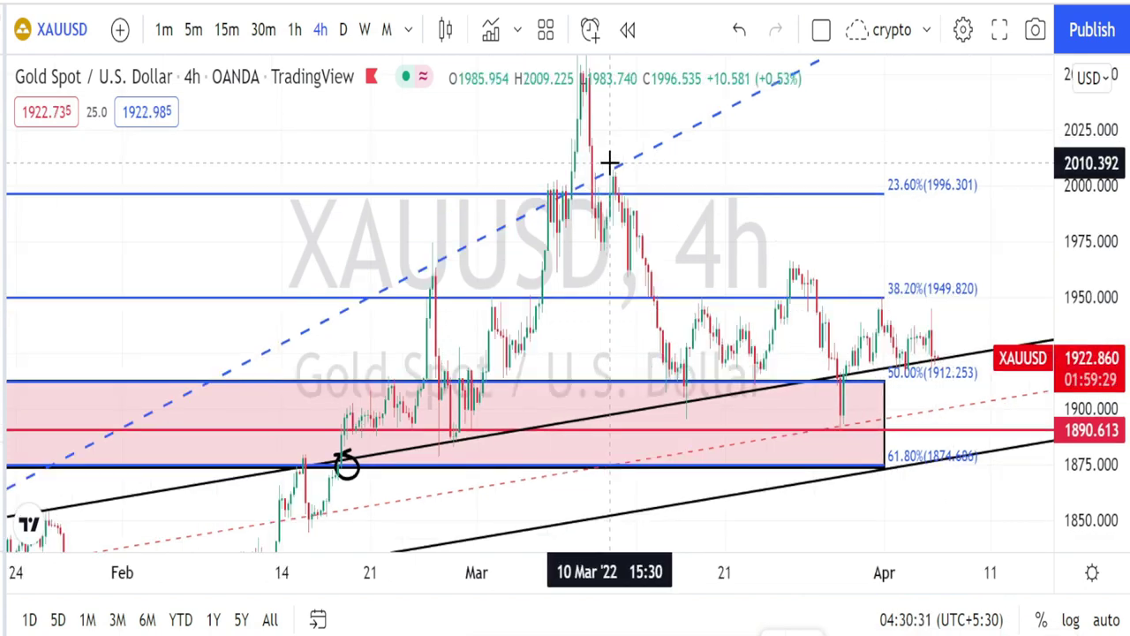
Draw a falling trend line over the lower highs from 10 March at 2009.816 to 11 April at 1931.351
click(609, 164)
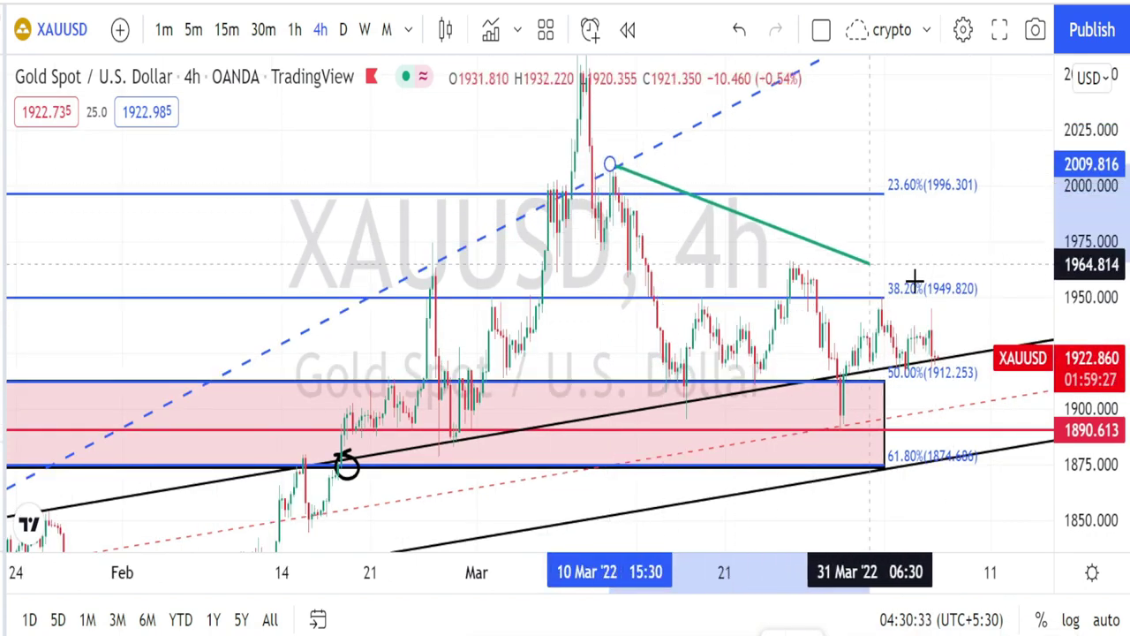
click(998, 338)
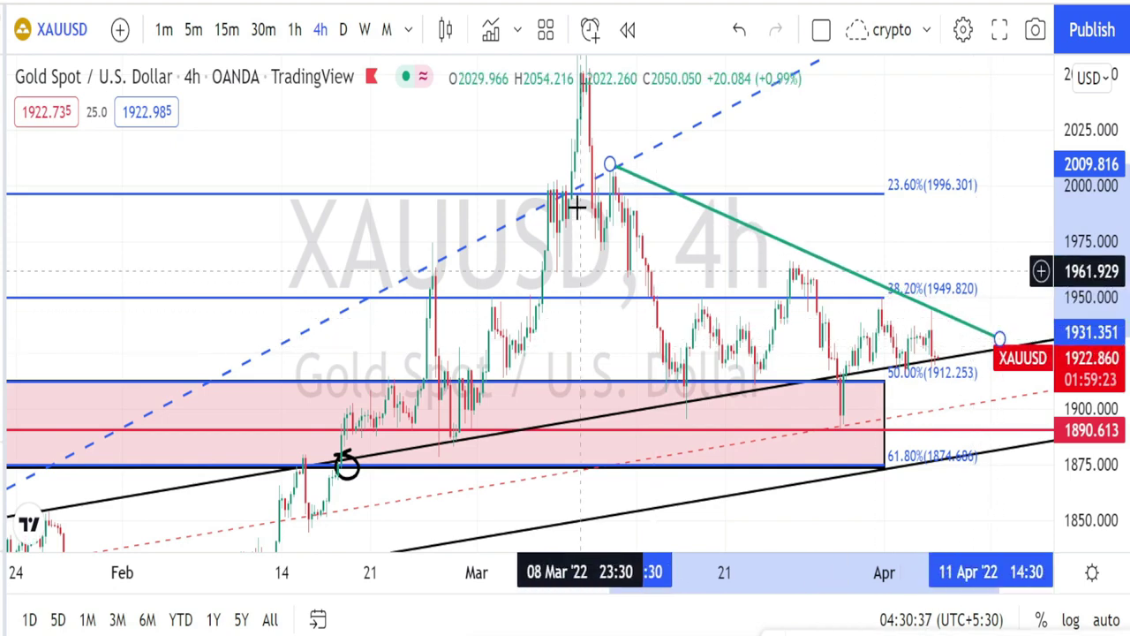
Brush a narrowing zigzag between the falling trend line and the channel line, with an upward breakout arrow and a downward arrow
mouse_move(624, 181)
mouse_down()
mouse_move(687, 256)
mouse_move(697, 396)
mouse_move(757, 232)
mouse_move(772, 388)
mouse_move(832, 267)
mouse_move(873, 304)
mouse_move(888, 348)
mouse_move(912, 323)
mouse_move(953, 344)
mouse_move(979, 267)
mouse_move(959, 288)
mouse_move(973, 273)
mouse_move(991, 307)
mouse_up()
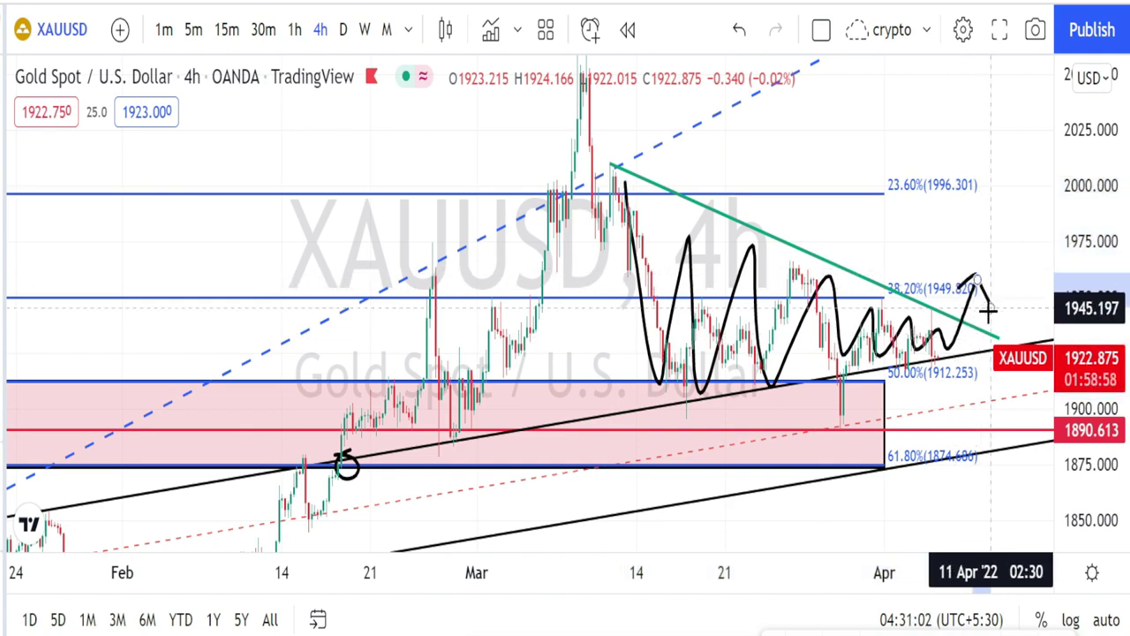
drag(957, 376, 971, 391)
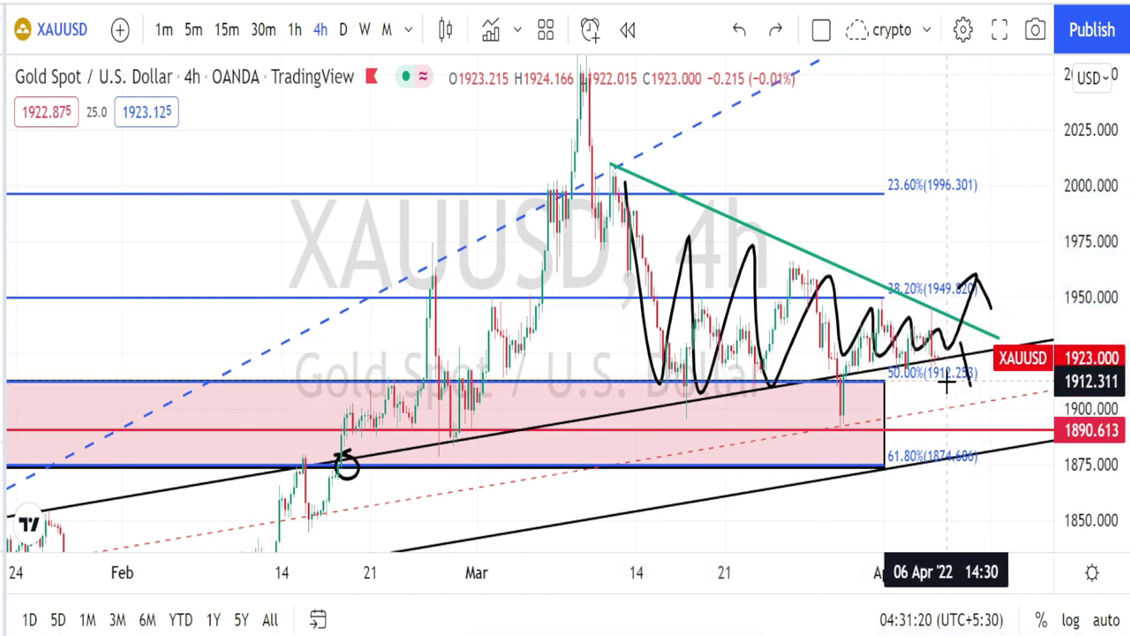
mouse_move(957, 389)
mouse_down()
mouse_move(973, 402)
mouse_move(985, 363)
mouse_up()
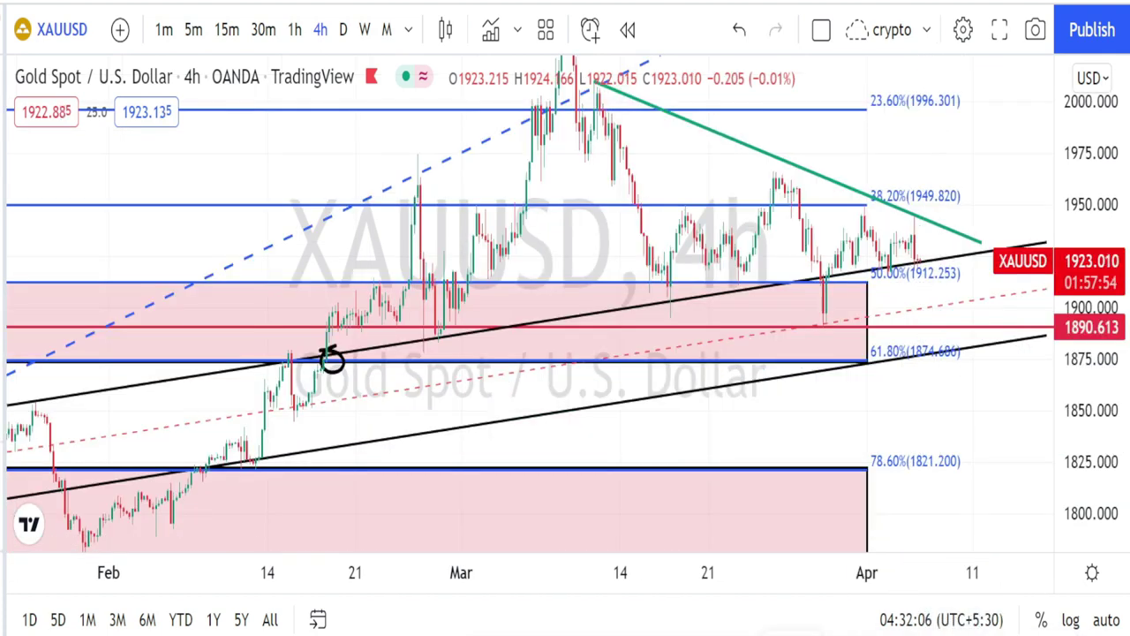
Draw three rising trend lines fanning out from the 4 February low near 1794 to about 1970, 1950 and 1915
click(167, 523)
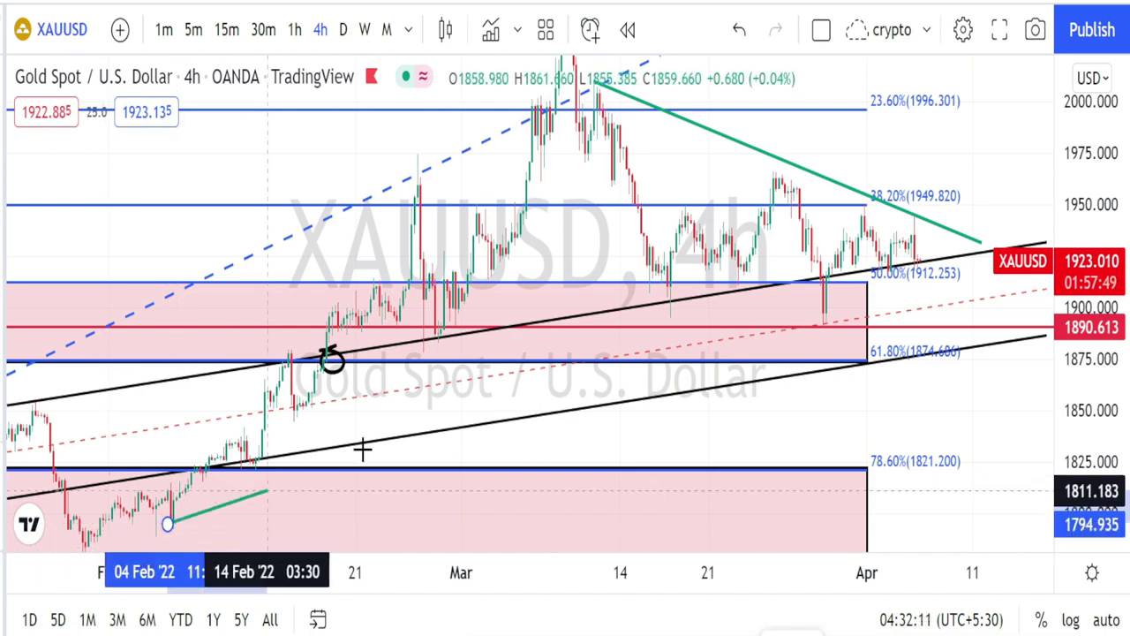
click(787, 156)
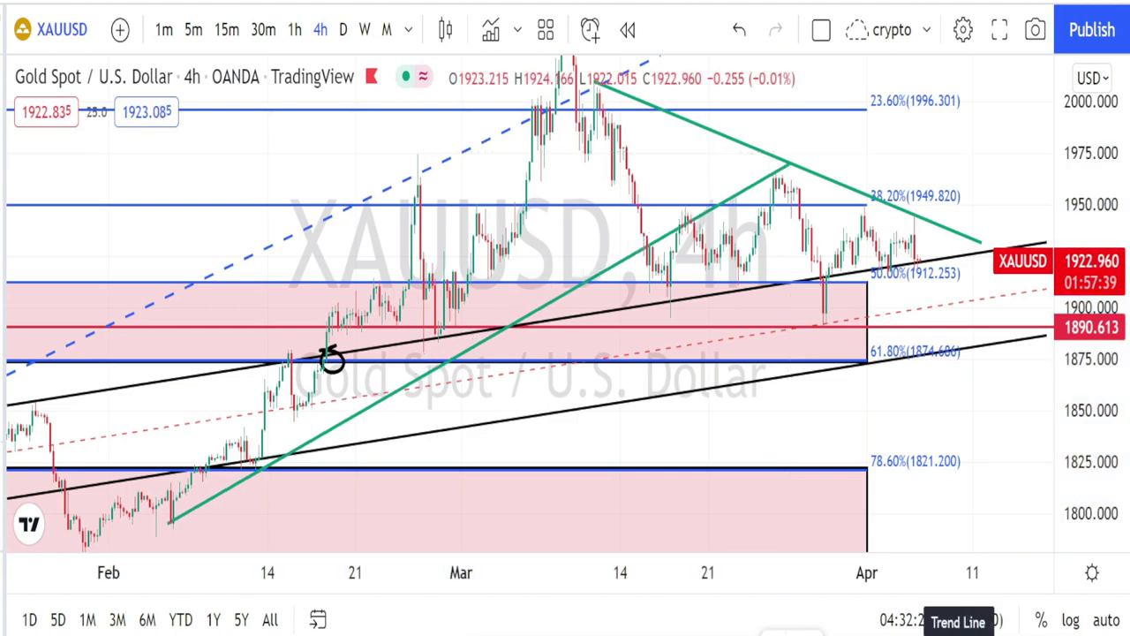
click(167, 526)
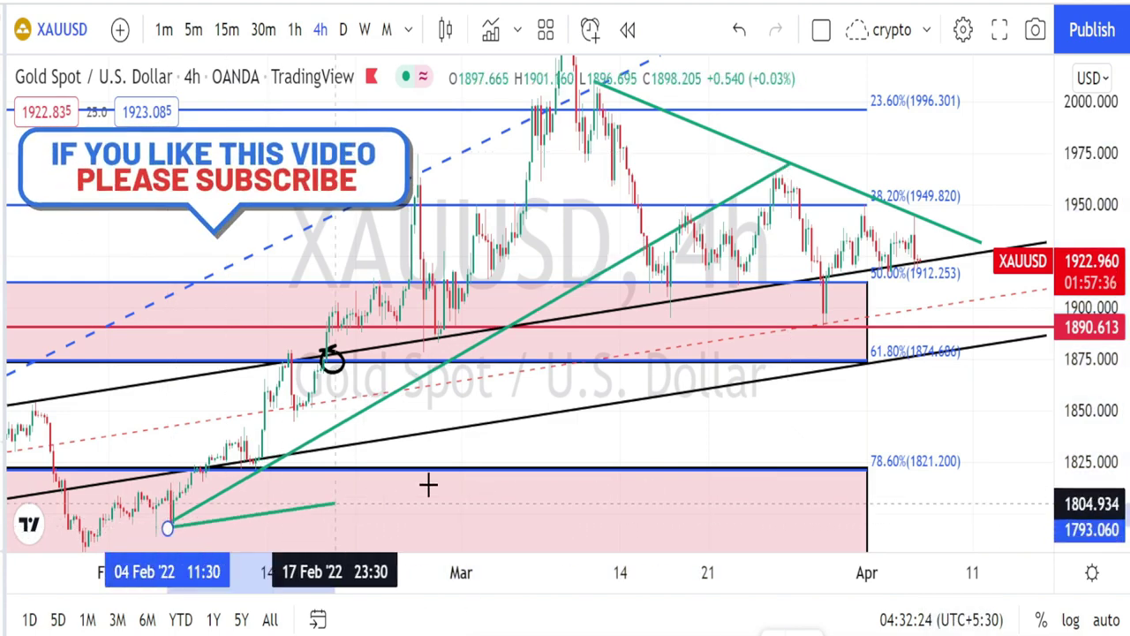
click(885, 204)
key(Escape)
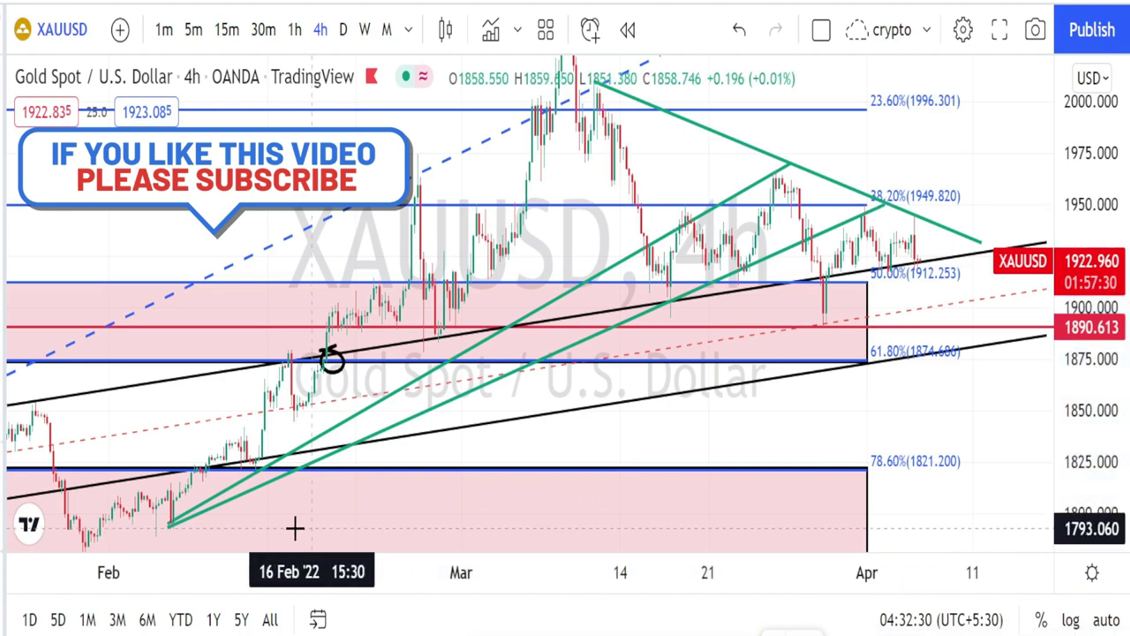
click(170, 528)
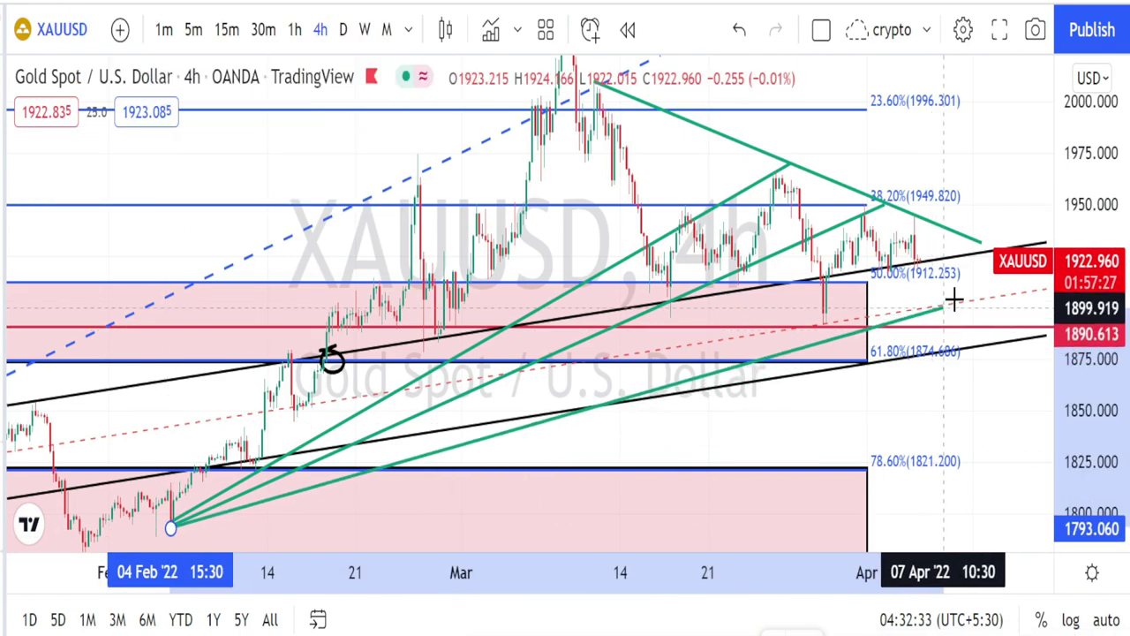
click(994, 276)
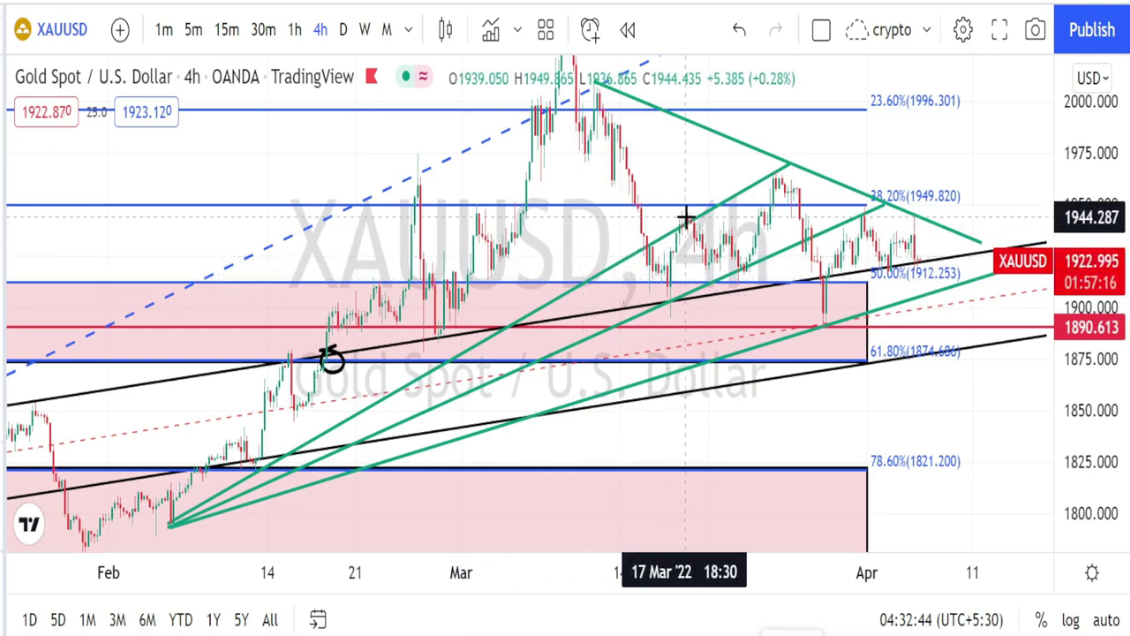
Circle the 17 March and 24 March peaks, and brush a path through them down to the 29 March low
drag(697, 214, 692, 218)
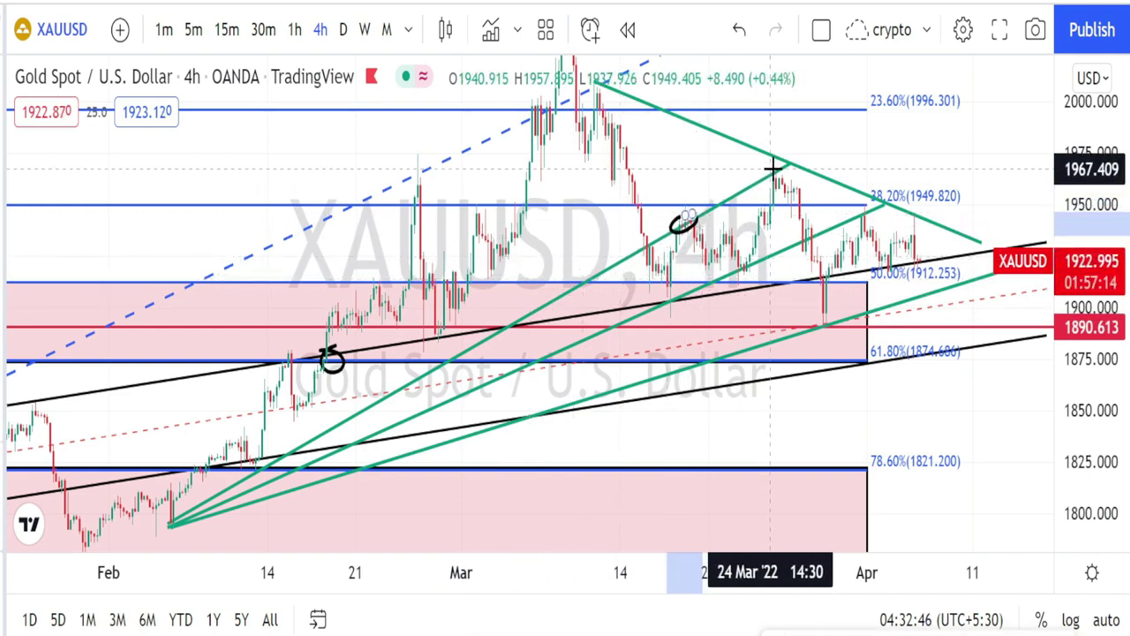
drag(771, 167, 767, 177)
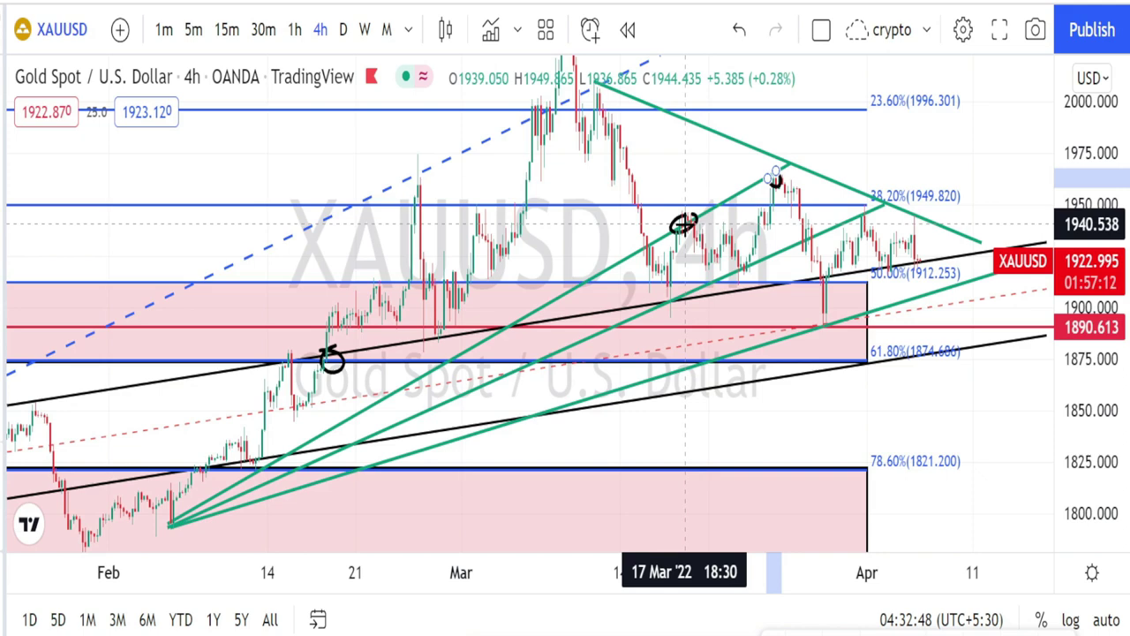
mouse_move(685, 224)
mouse_down()
mouse_move(724, 262)
mouse_move(746, 249)
mouse_move(768, 167)
mouse_move(813, 232)
mouse_move(824, 228)
mouse_move(834, 316)
mouse_up()
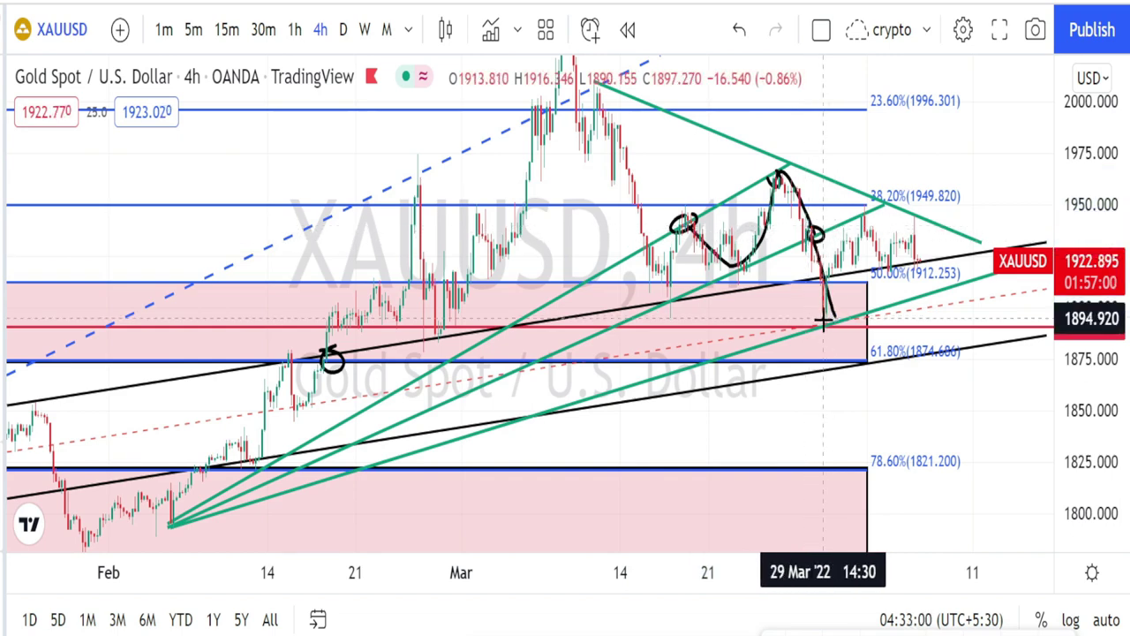
Extend the brushed path from the 29 March low over the early April peak to about 1908, and retrace its swings
mouse_move(827, 323)
mouse_down()
mouse_move(876, 201)
mouse_move(881, 230)
mouse_move(865, 201)
mouse_move(880, 198)
mouse_move(937, 289)
mouse_up()
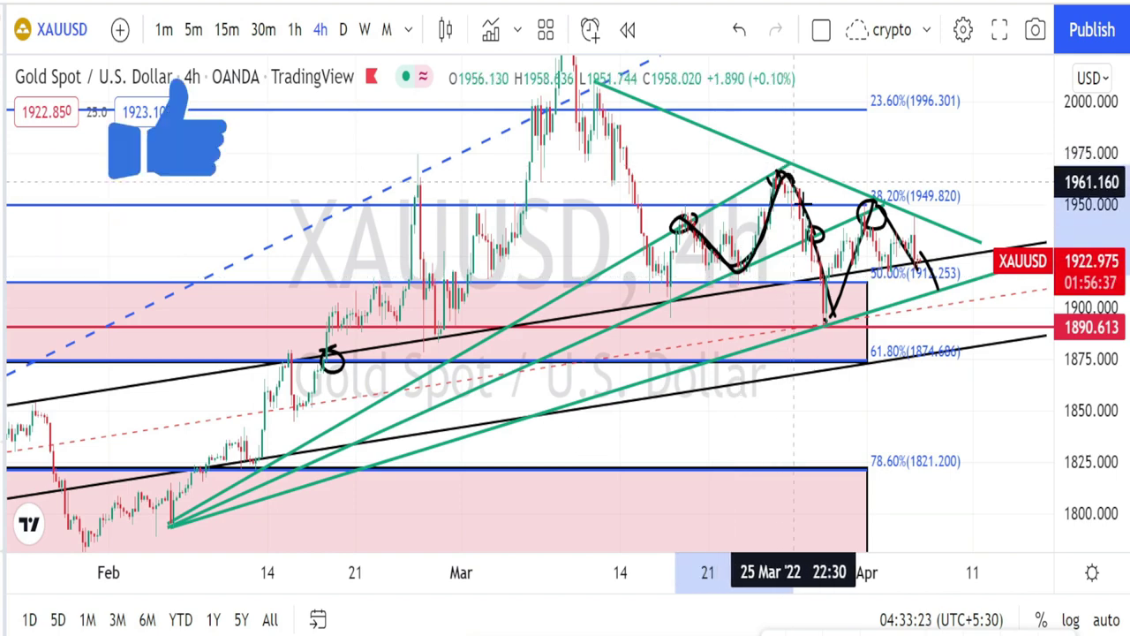
drag(837, 308, 860, 200)
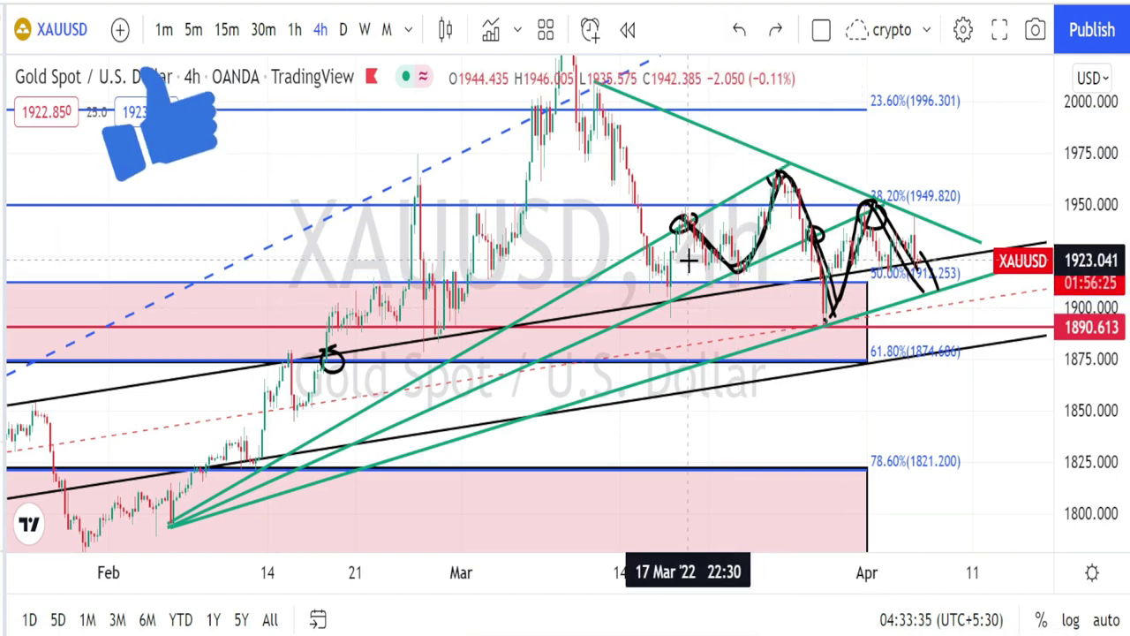
mouse_move(688, 258)
mouse_down()
mouse_move(881, 335)
mouse_move(891, 314)
mouse_move(871, 362)
mouse_move(844, 322)
mouse_move(862, 285)
mouse_move(884, 285)
mouse_move(930, 324)
mouse_move(954, 416)
mouse_move(936, 399)
mouse_move(956, 425)
mouse_move(974, 389)
mouse_up()
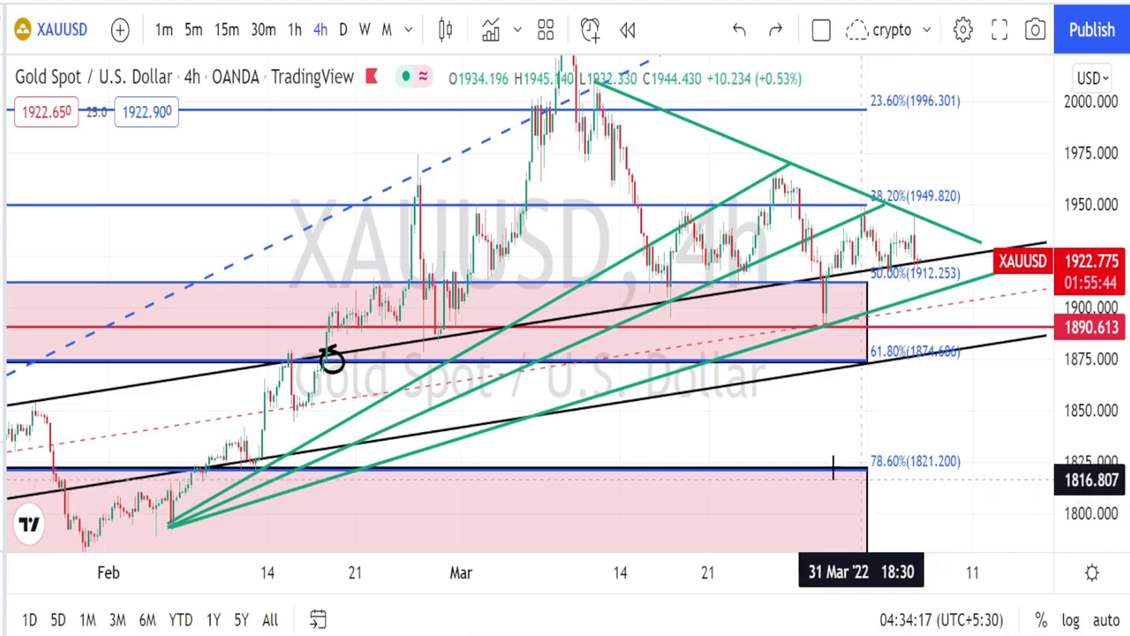
Switch to the 1-hour chart and brush an M-shaped path falling to about 1898, plus a smaller zigzag from about 1949 to 1925
click(292, 34)
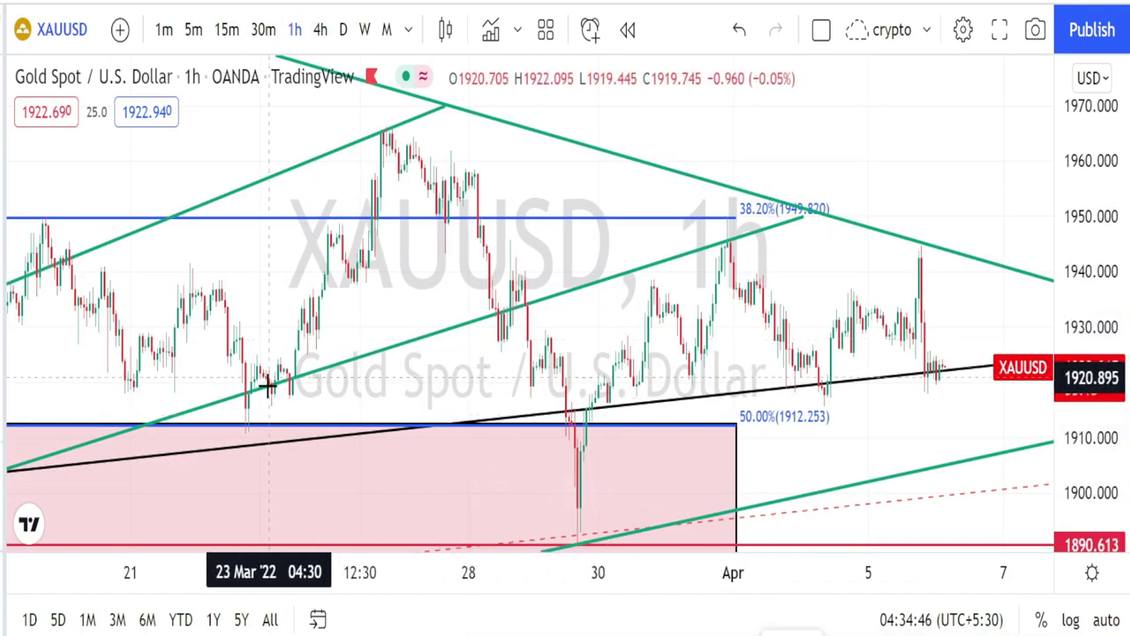
mouse_move(255, 426)
mouse_down()
mouse_move(302, 349)
mouse_move(397, 123)
mouse_move(590, 534)
mouse_move(729, 182)
mouse_move(883, 432)
mouse_move(904, 457)
mouse_move(927, 457)
mouse_move(888, 462)
mouse_move(895, 454)
mouse_move(934, 513)
mouse_move(962, 491)
mouse_up()
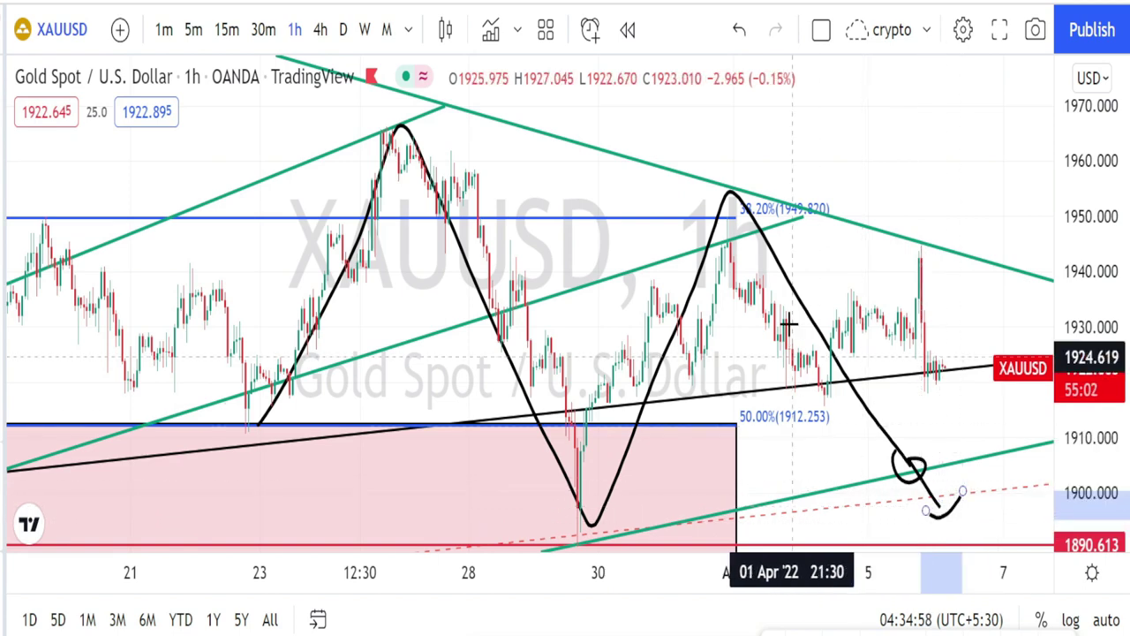
mouse_move(811, 219)
mouse_down()
mouse_move(840, 368)
mouse_move(875, 260)
mouse_move(902, 349)
mouse_move(927, 263)
mouse_move(948, 350)
mouse_up()
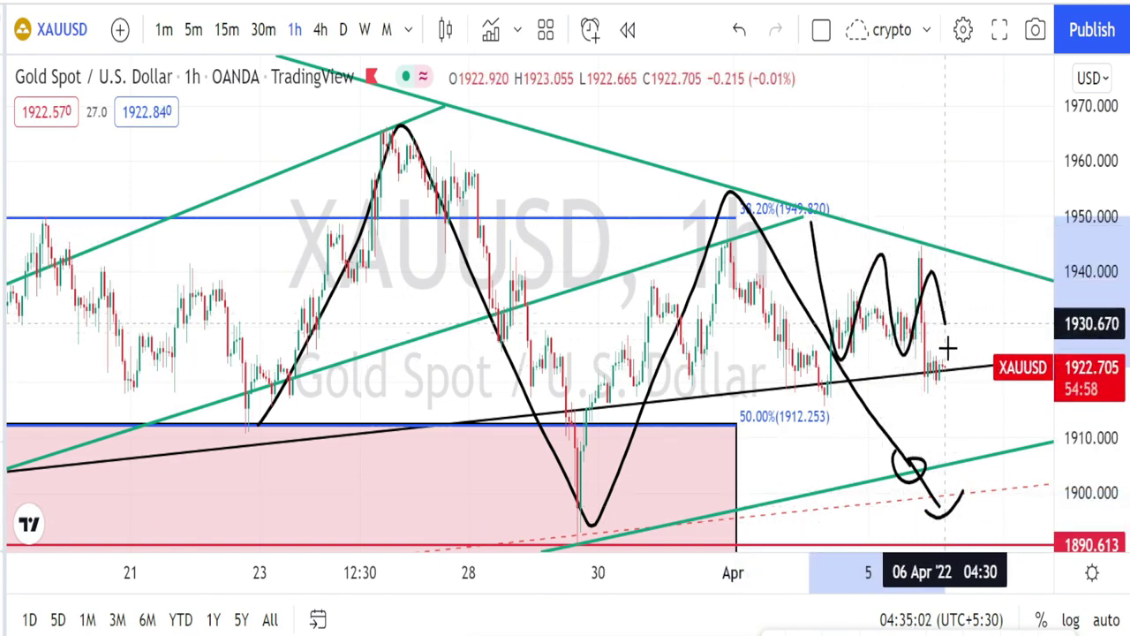
Circle the path's crossing of the black channel line near 4 April, and circle two spots on the falling green trend line
mouse_move(851, 375)
mouse_down()
mouse_move(848, 406)
mouse_move(860, 369)
mouse_up()
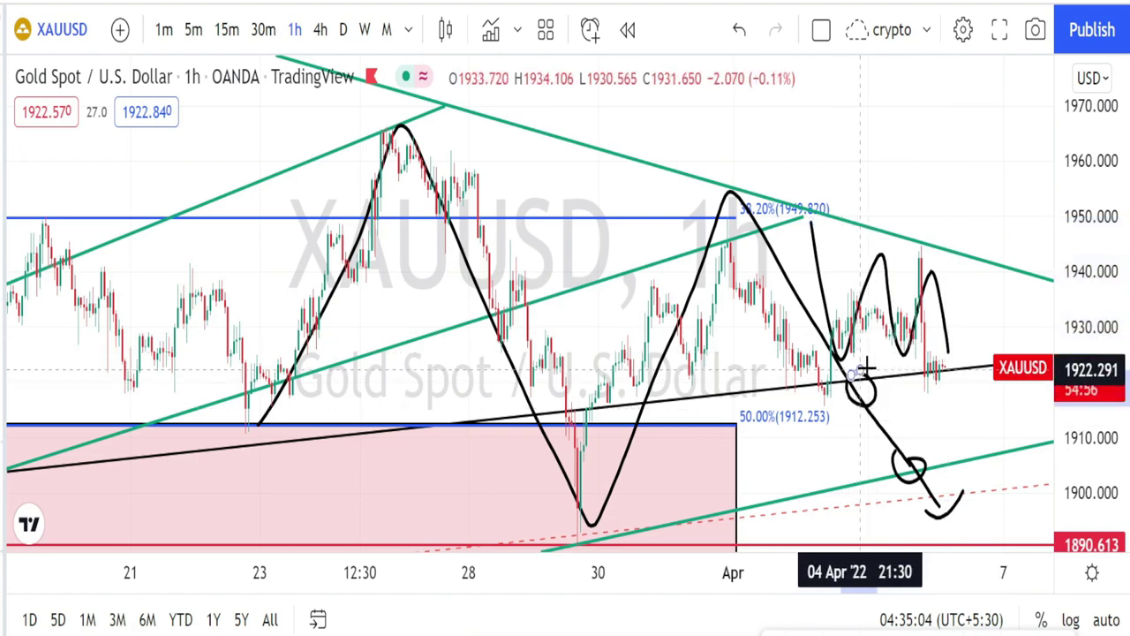
mouse_move(914, 202)
mouse_down()
mouse_move(933, 224)
mouse_move(912, 216)
mouse_up()
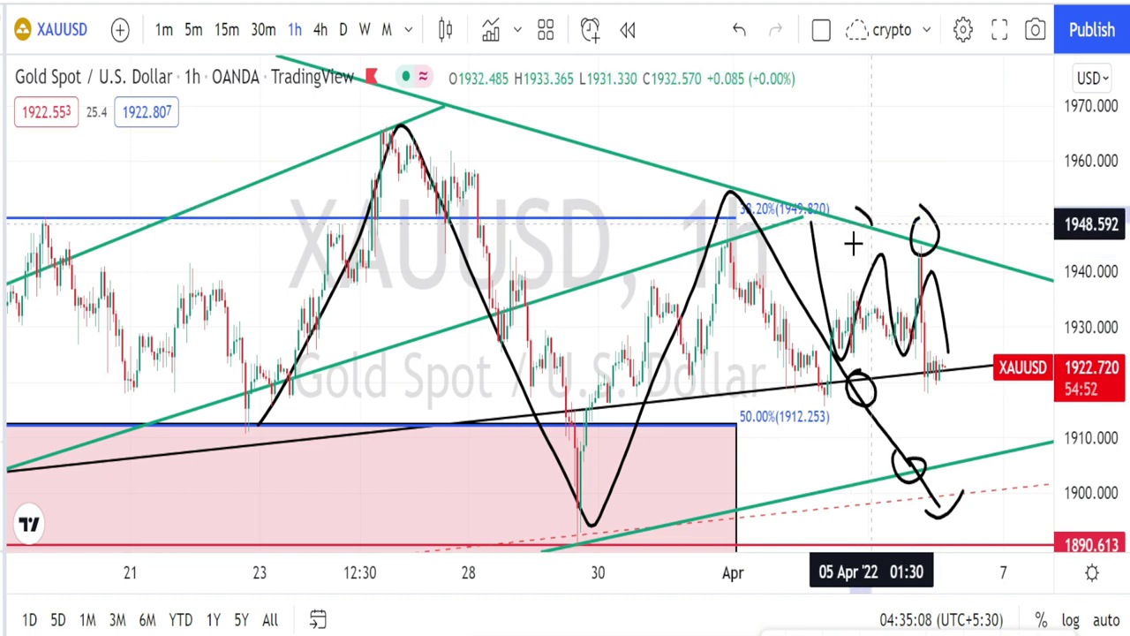
drag(853, 244, 843, 209)
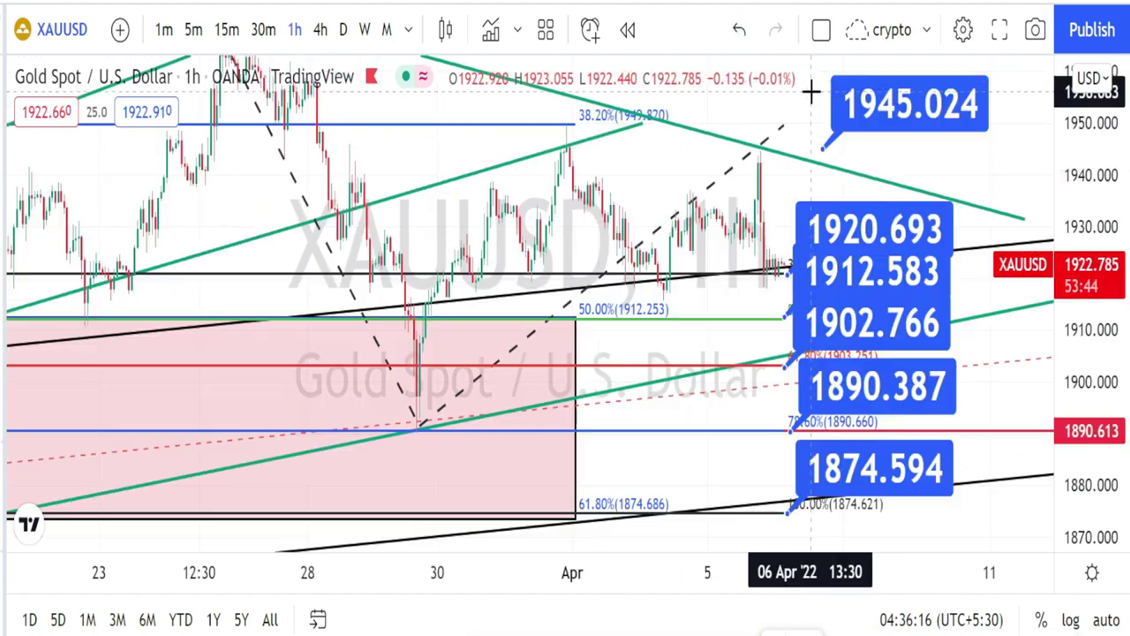
Mark the 1945.024 price label, and brush a rising stroke from about 1915 to 1943 on the 30-minute chart
mouse_move(859, 81)
mouse_down()
mouse_move(934, 84)
mouse_move(953, 524)
mouse_move(852, 540)
mouse_move(787, 534)
mouse_move(773, 396)
mouse_move(776, 89)
mouse_up()
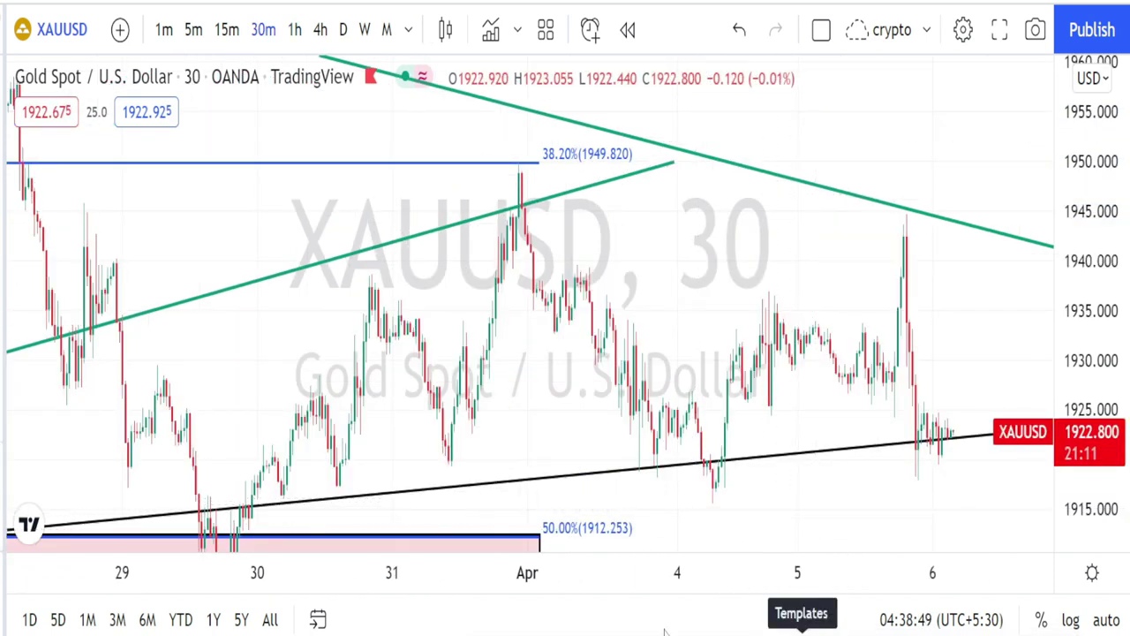
mouse_move(269, 511)
mouse_down()
mouse_move(484, 454)
mouse_move(623, 303)
mouse_move(815, 298)
mouse_move(938, 231)
mouse_up()
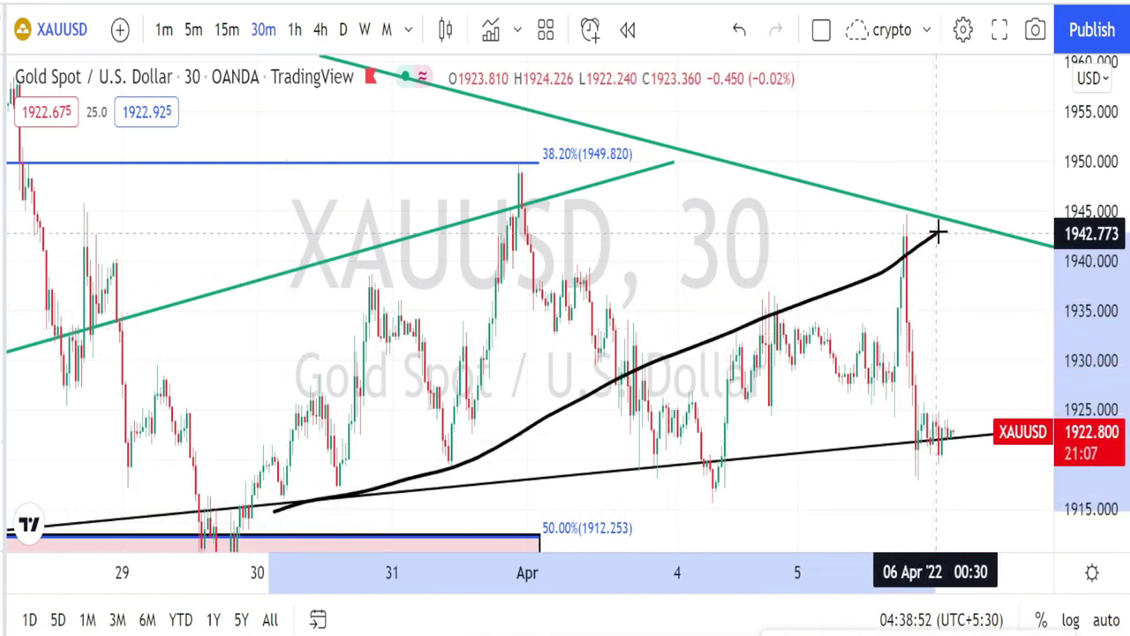
click(777, 320)
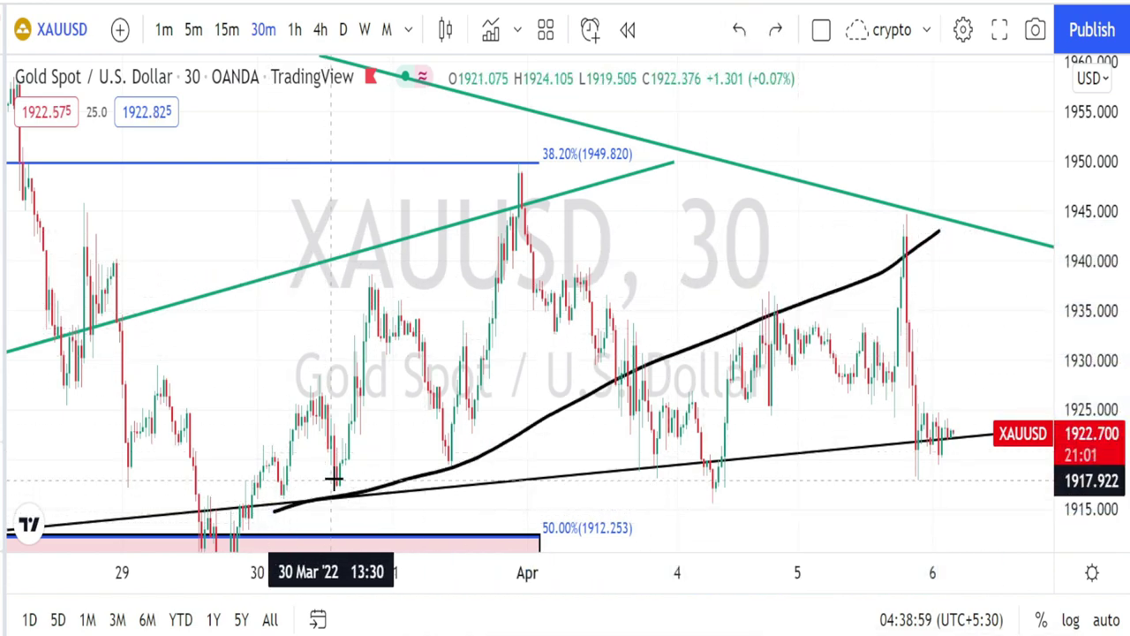
Circle four touches of the rising brushed stroke, and brush a zigzag from about 1921 to 1936 and a drop from about 1943 to 1923
mouse_move(334, 479)
mouse_down()
mouse_move(338, 503)
mouse_move(343, 483)
mouse_up()
mouse_move(446, 450)
mouse_down()
mouse_move(452, 477)
mouse_move(464, 414)
mouse_move(489, 410)
mouse_move(508, 305)
mouse_up()
drag(772, 303, 768, 311)
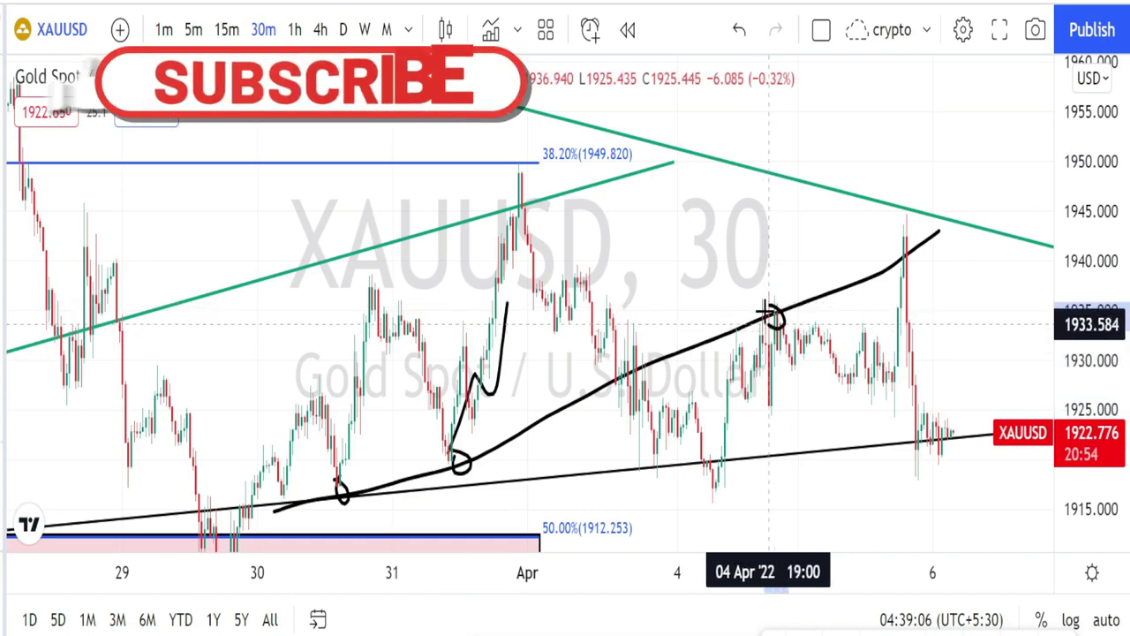
drag(898, 242, 902, 252)
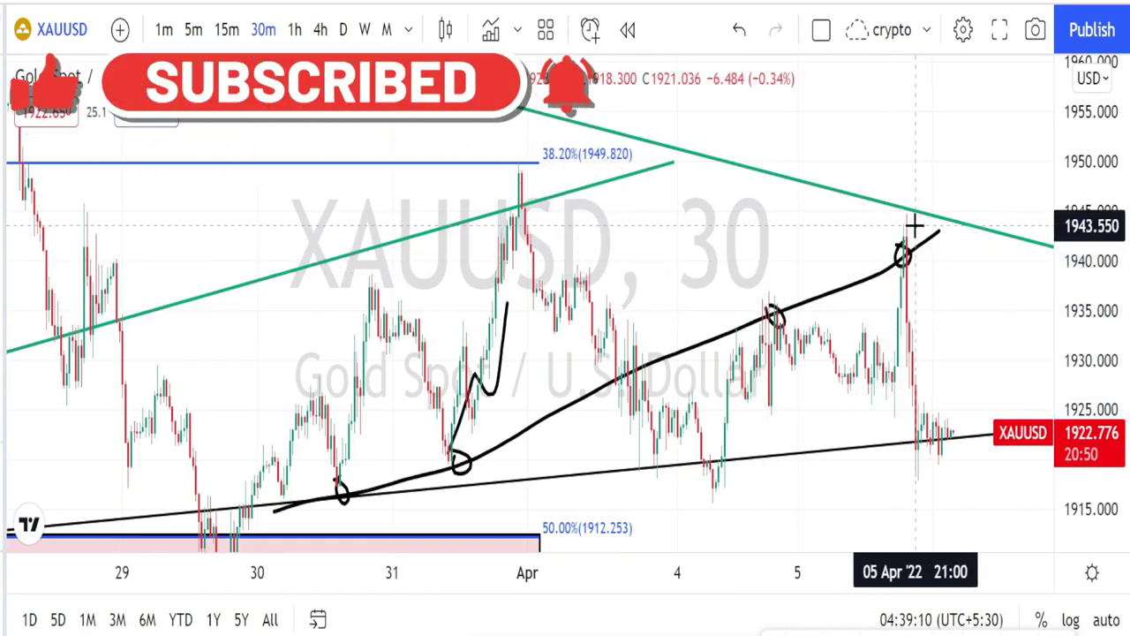
drag(914, 226, 943, 432)
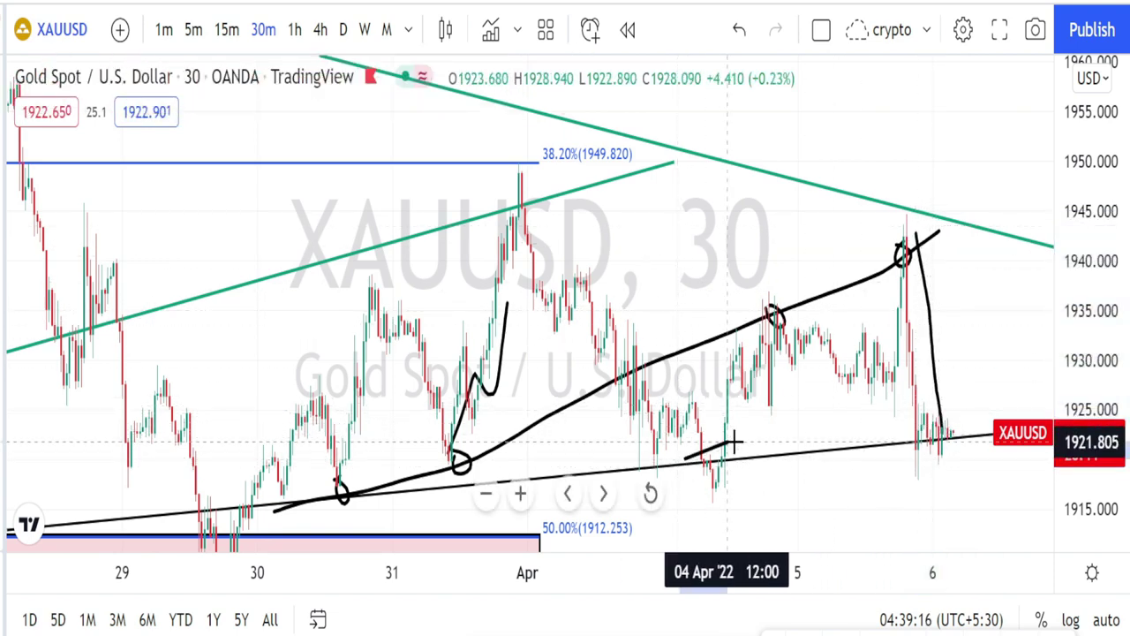
Mark the black trend line's touches from 4 to 6 April, and brush a downward arrow to the lower green line at about 1904
mouse_move(717, 478)
mouse_down()
mouse_move(713, 452)
mouse_move(788, 435)
mouse_up()
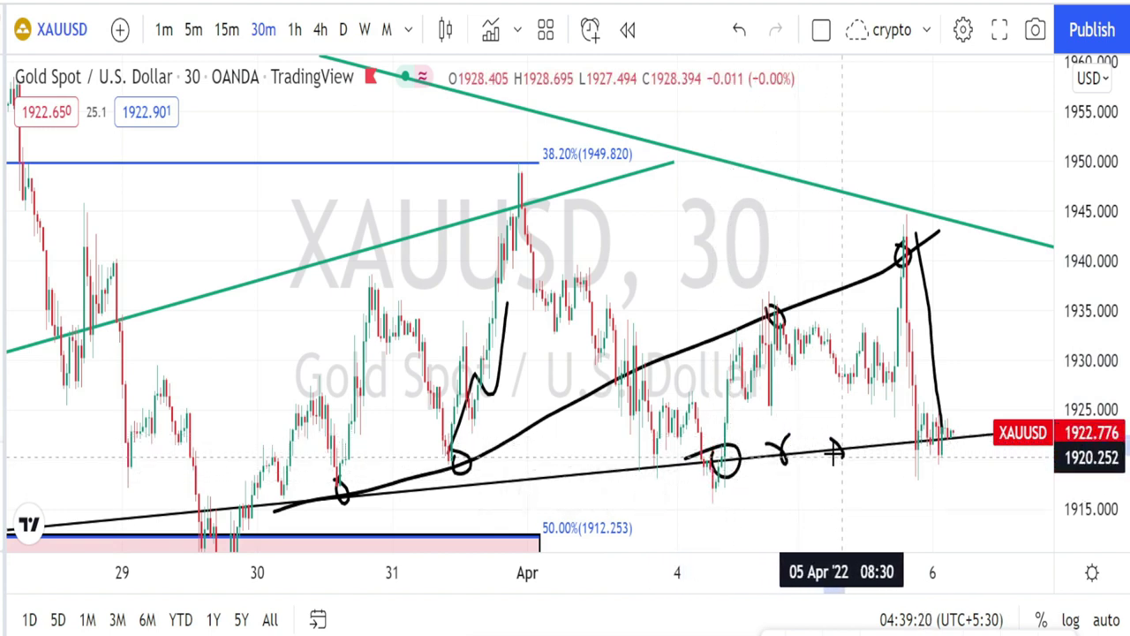
mouse_move(904, 433)
mouse_down()
mouse_move(962, 456)
mouse_move(959, 477)
mouse_move(974, 453)
mouse_up()
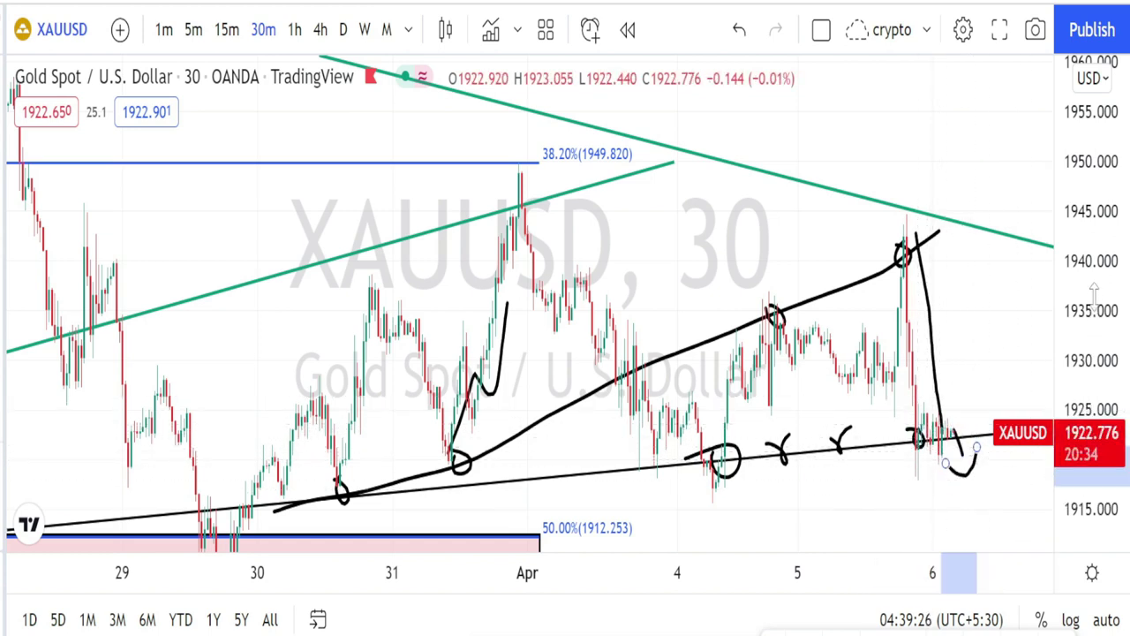
drag(1086, 265, 1091, 296)
drag(1093, 340, 1094, 380)
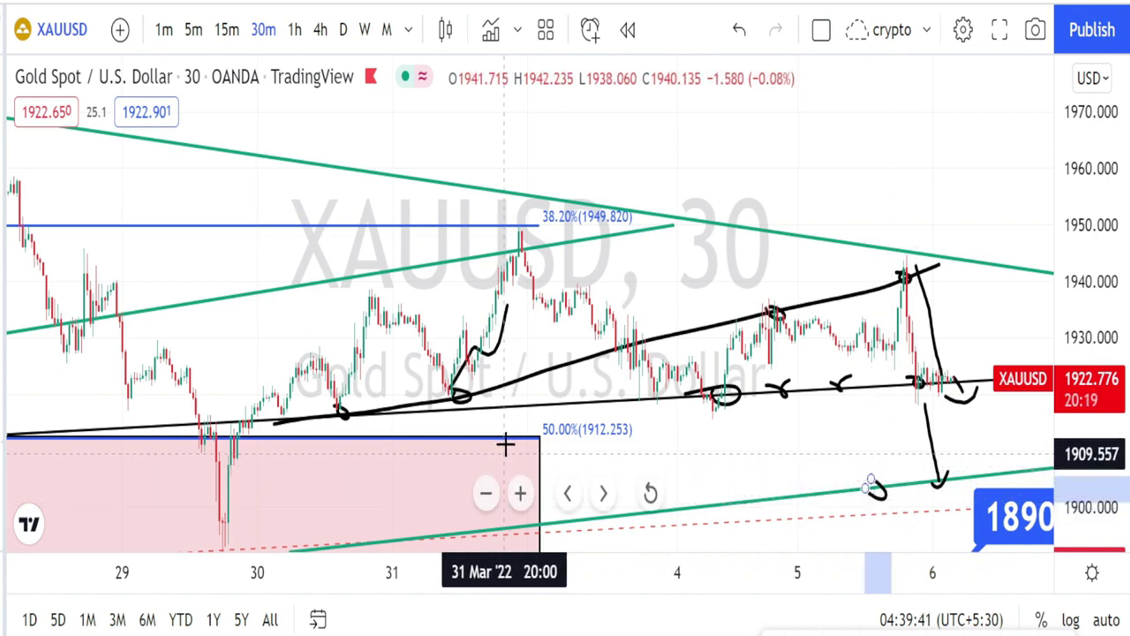
Brush large loops between the black and lower green trend lines around 1 to 4 April, and a stroke down past the green line
mouse_move(547, 408)
mouse_down()
mouse_move(573, 412)
mouse_move(566, 519)
mouse_move(549, 409)
mouse_up()
mouse_move(625, 429)
mouse_down()
mouse_move(678, 434)
mouse_move(626, 490)
mouse_move(634, 426)
mouse_move(680, 420)
mouse_move(706, 479)
mouse_move(693, 455)
mouse_up()
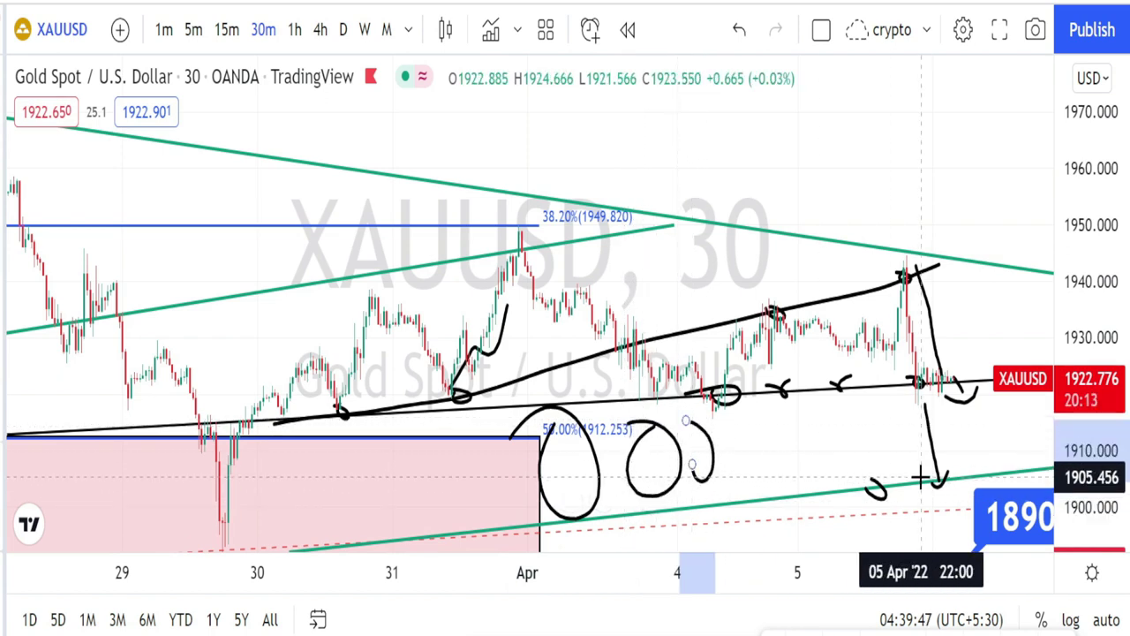
drag(941, 469, 943, 543)
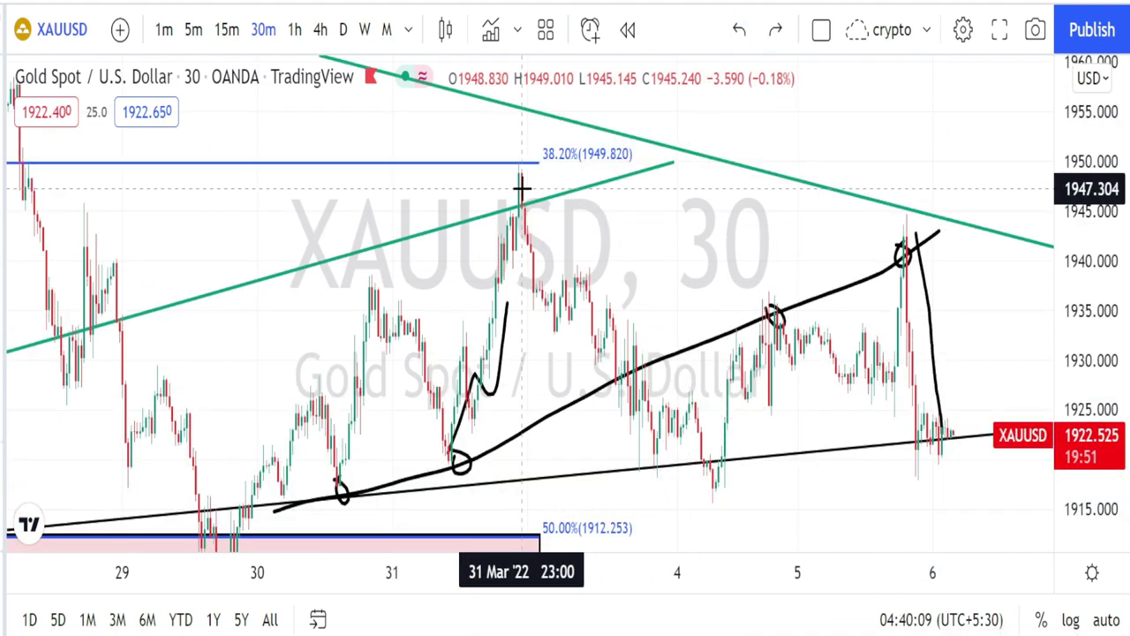
Brush a stroke from the 31 March high to about 1938, and circle the 5 April and 31 March peaks on the 30-minute chart
mouse_move(521, 185)
mouse_down()
mouse_move(719, 477)
mouse_move(753, 177)
mouse_move(829, 428)
mouse_move(853, 397)
mouse_move(886, 224)
mouse_move(937, 440)
mouse_move(966, 282)
mouse_up()
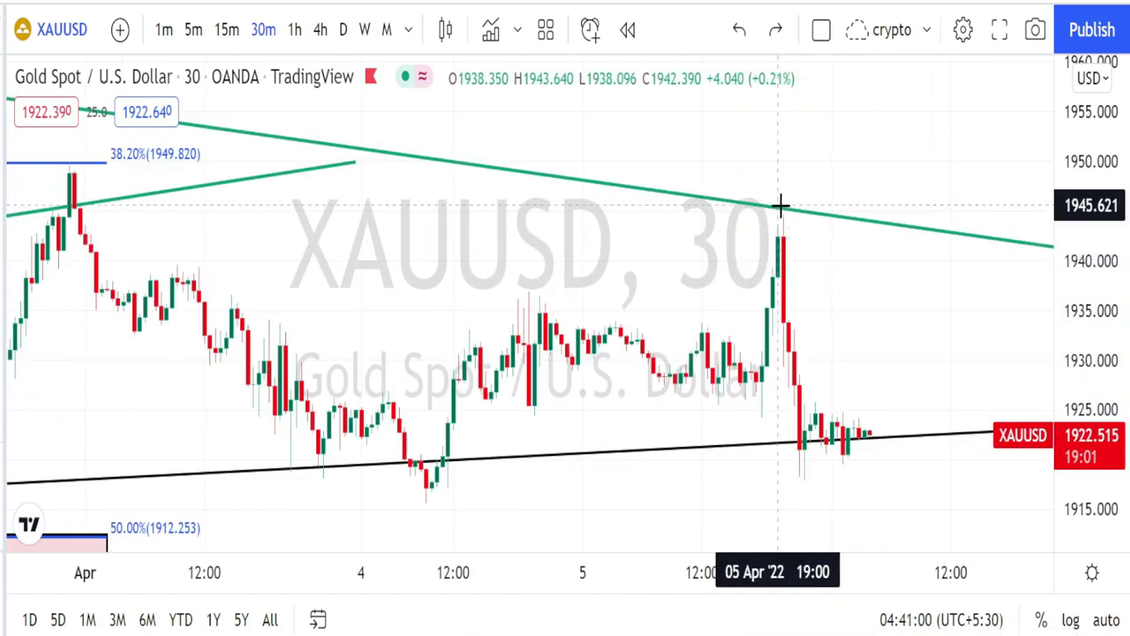
mouse_move(785, 205)
mouse_down()
mouse_move(798, 227)
mouse_move(767, 215)
mouse_up()
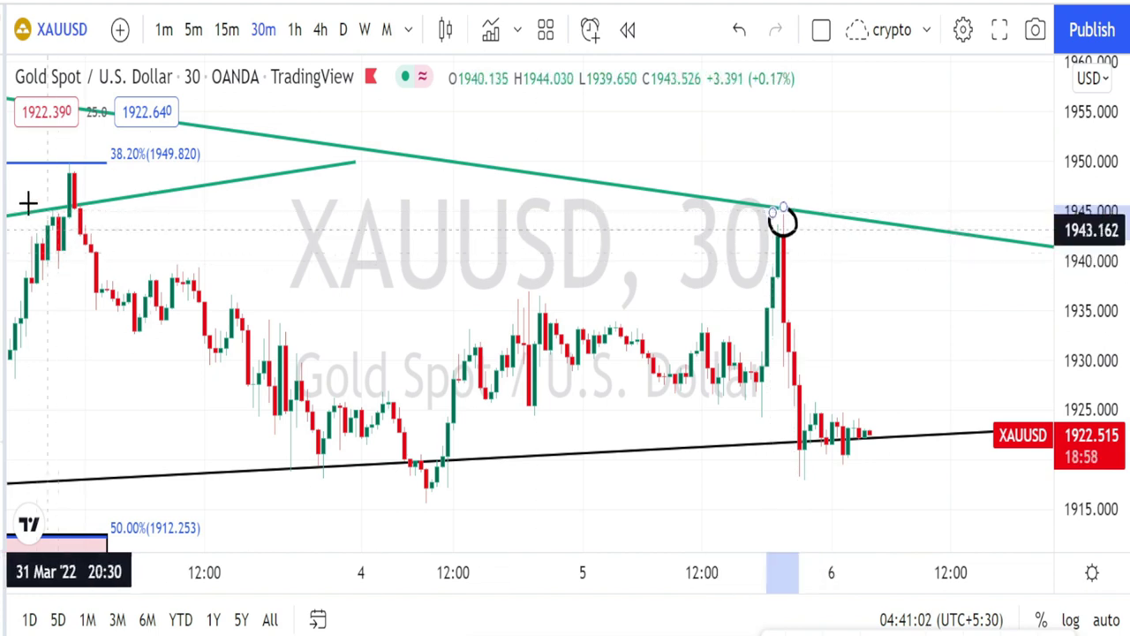
mouse_move(51, 161)
mouse_down()
mouse_move(78, 186)
mouse_move(64, 180)
mouse_move(38, 201)
mouse_move(74, 190)
mouse_up()
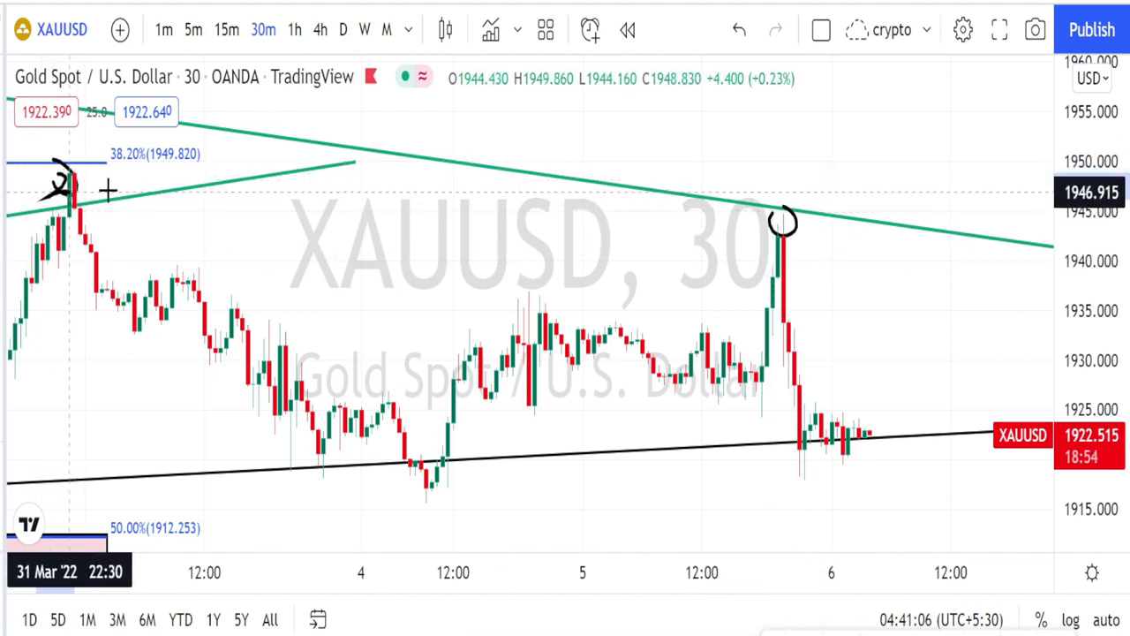
drag(782, 222, 811, 226)
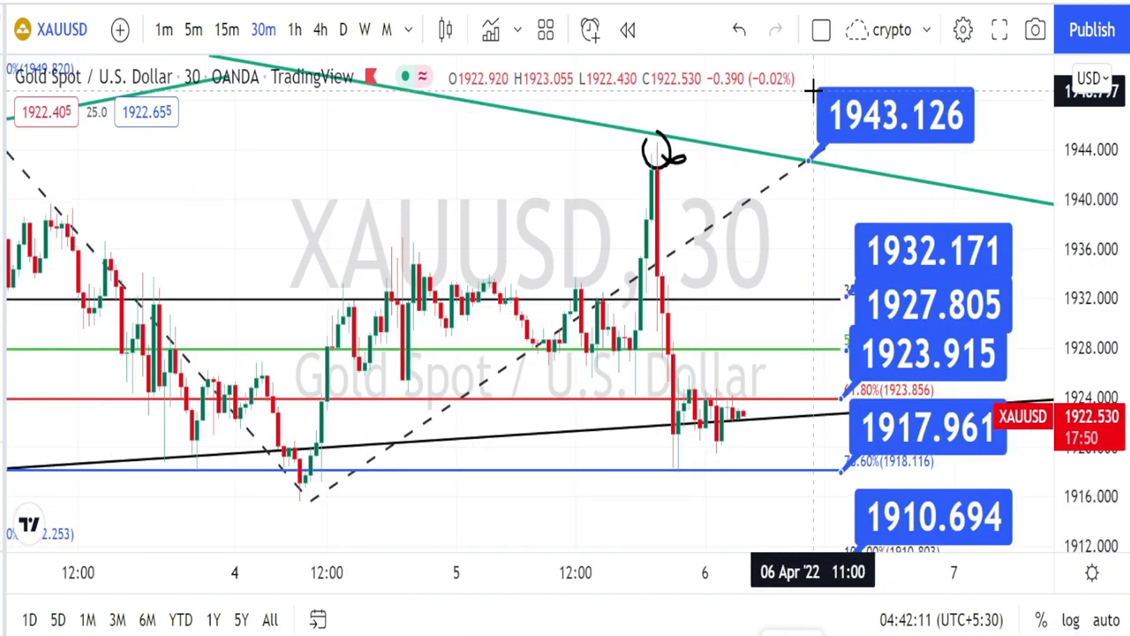
Frame the price labels from 1943.126 to 1910.694, and brush paths from the current price down to about 1918 and up to about 1928
mouse_move(820, 92)
mouse_down()
mouse_move(991, 85)
mouse_move(997, 298)
mouse_up()
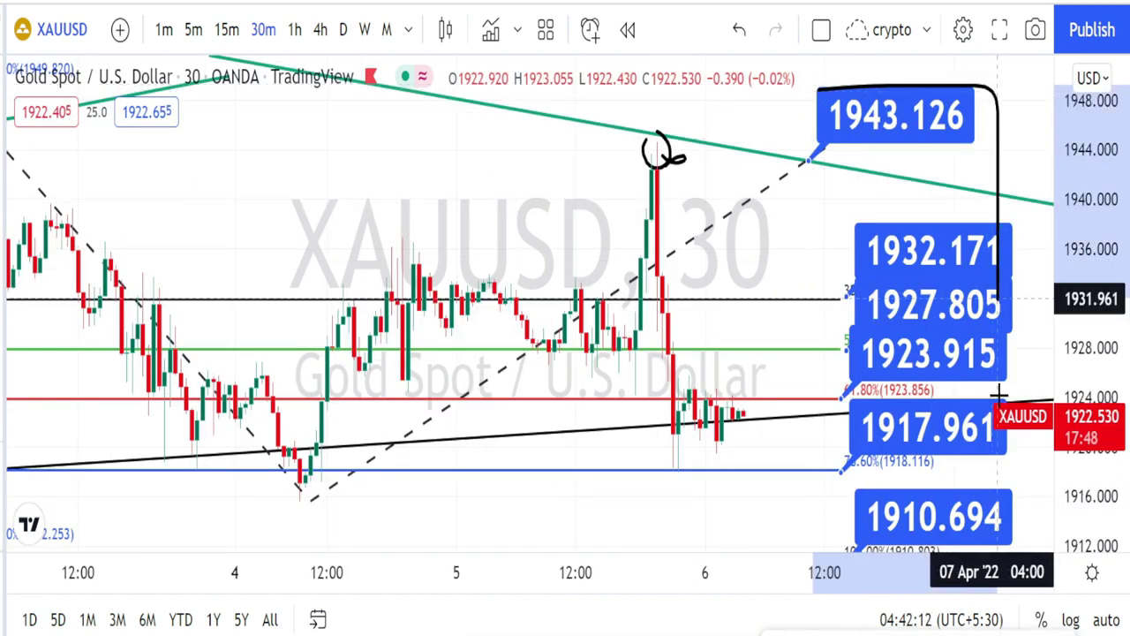
drag(998, 394, 998, 552)
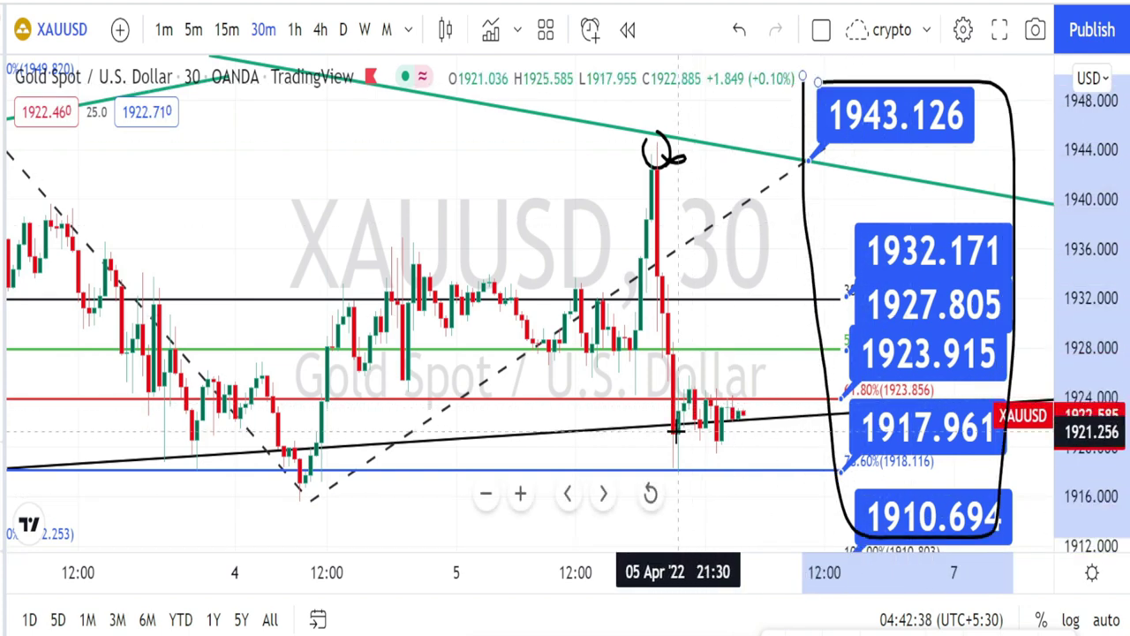
mouse_move(706, 406)
mouse_down()
mouse_move(738, 424)
mouse_move(765, 403)
mouse_move(785, 410)
mouse_move(753, 437)
mouse_move(740, 473)
mouse_move(755, 482)
mouse_move(770, 471)
mouse_up()
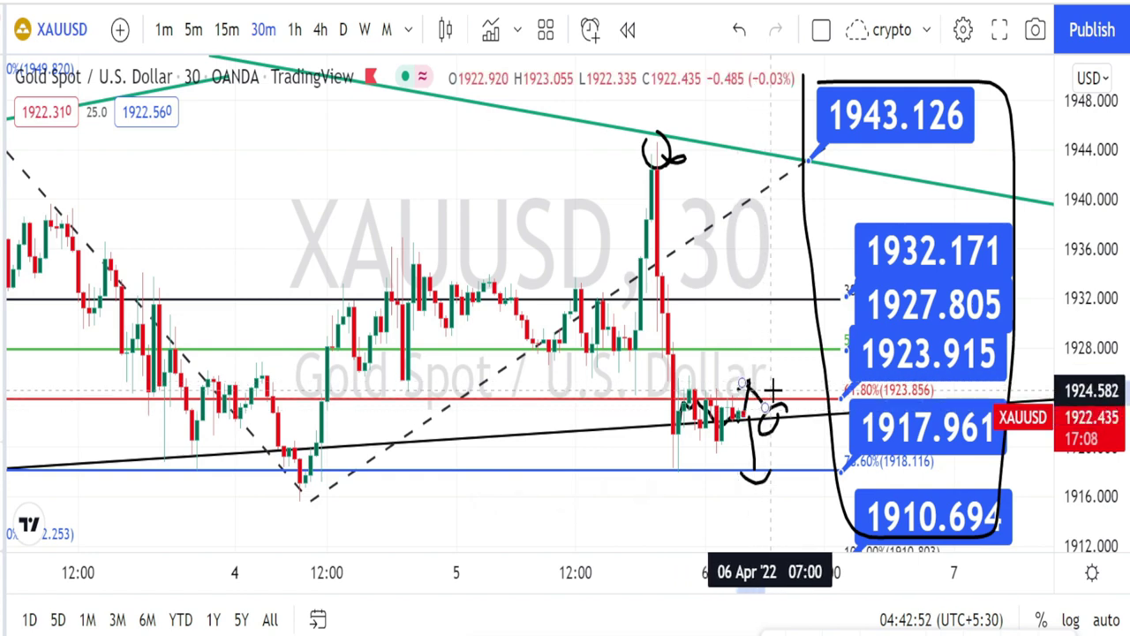
drag(775, 382, 781, 346)
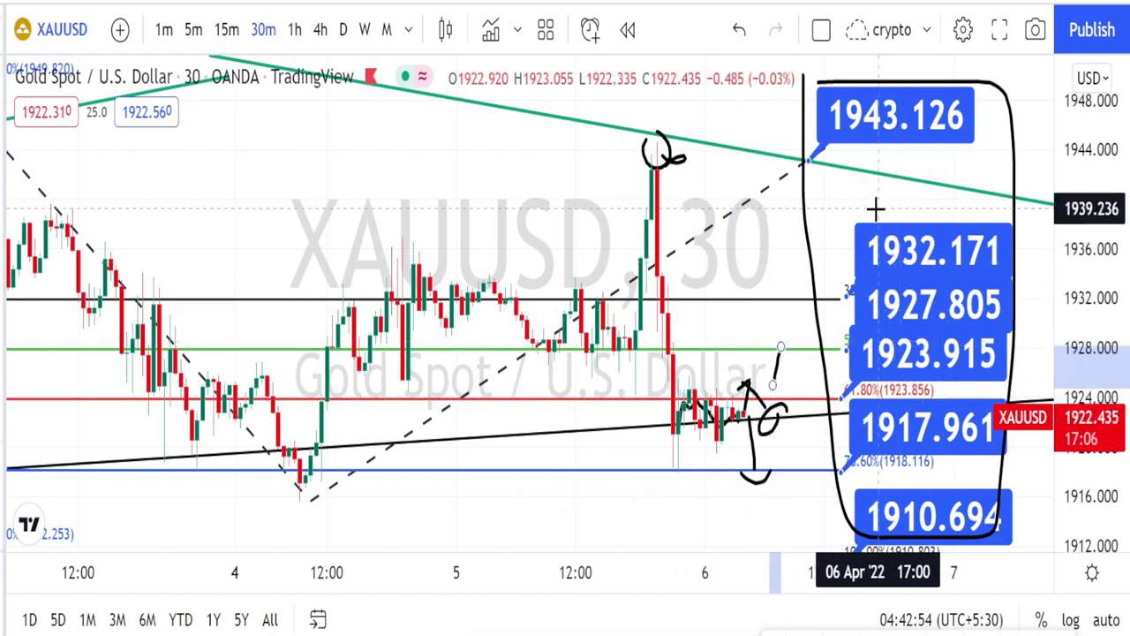
mouse_move(881, 207)
mouse_down()
mouse_move(993, 204)
mouse_move(993, 376)
mouse_move(921, 378)
mouse_move(844, 205)
mouse_up()
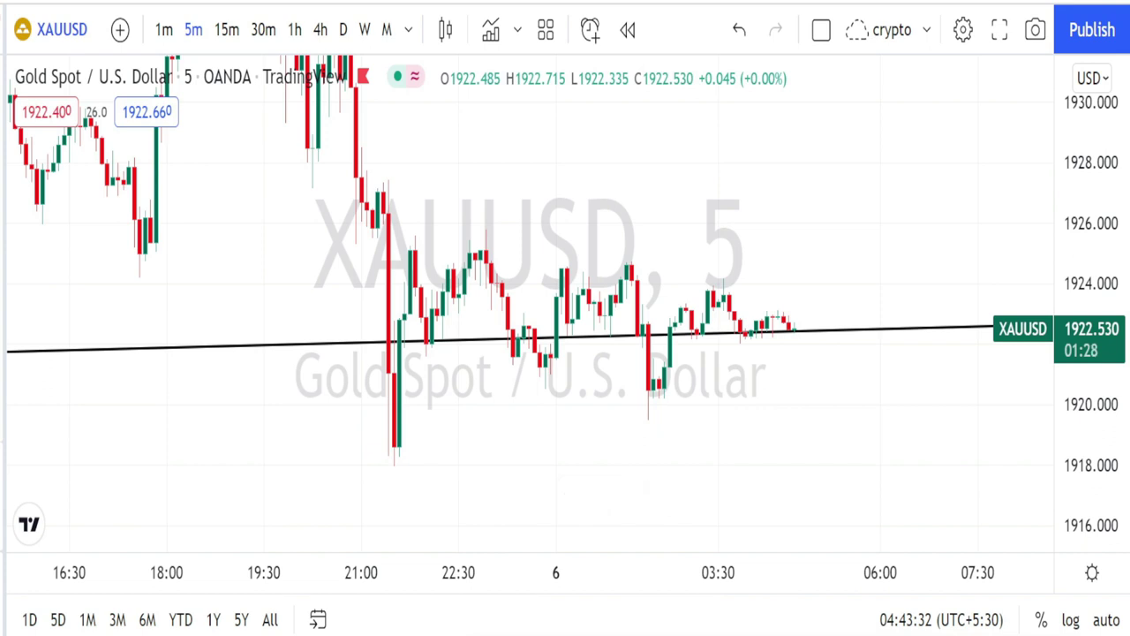
On the 5-minute chart, draw a rising trend line from 1918.258 to about 1922.5 and a falling one from 1927.030 that converges with it
click(394, 456)
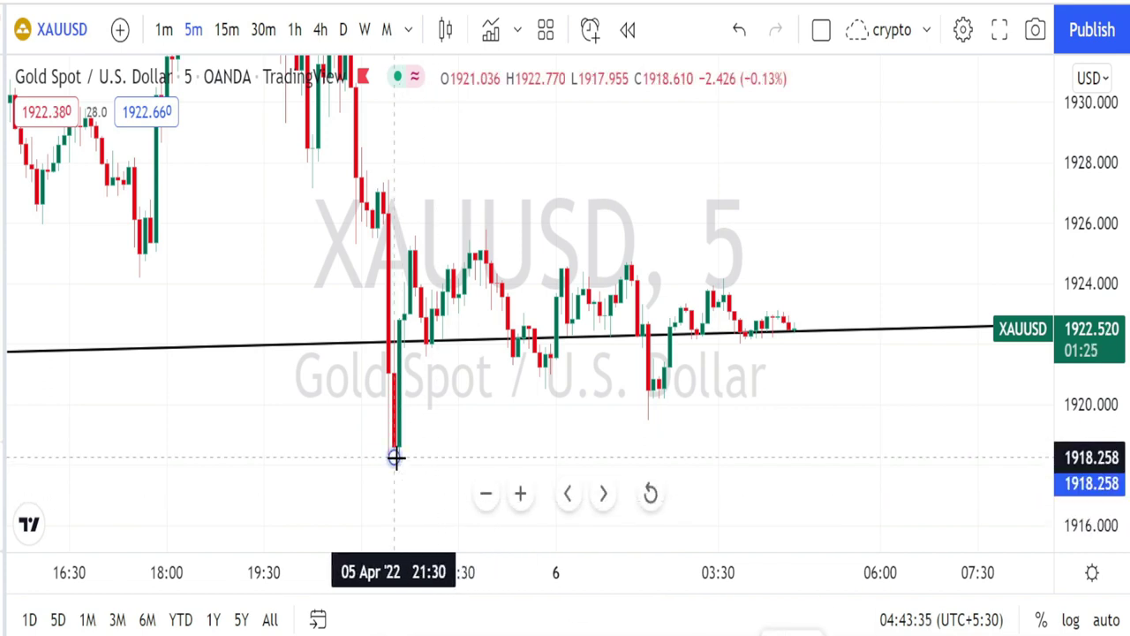
click(866, 330)
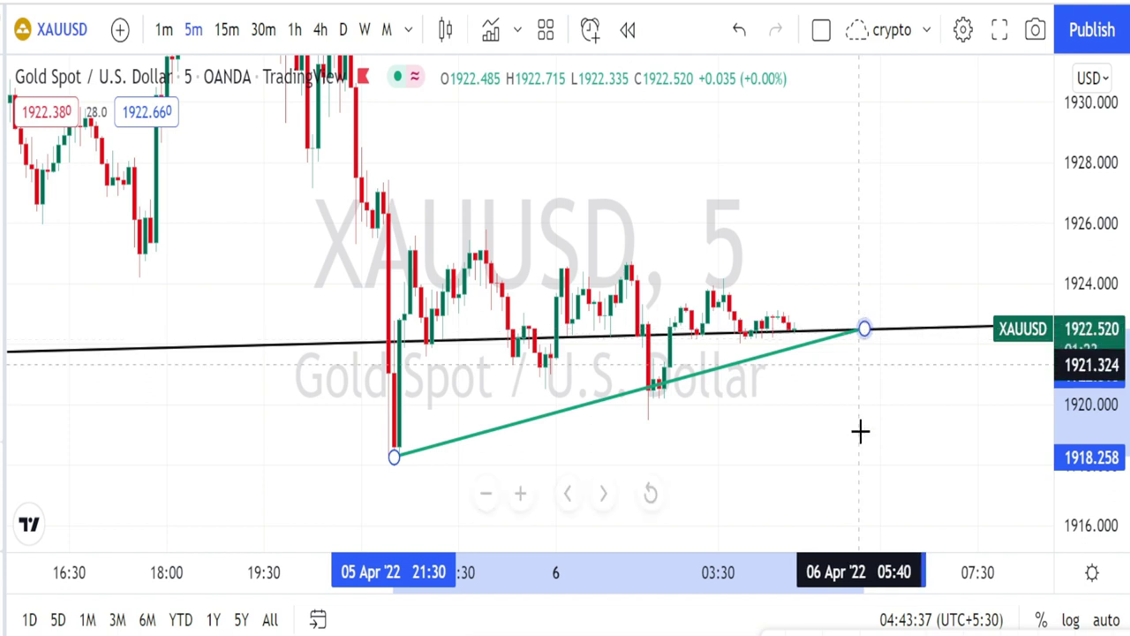
click(734, 467)
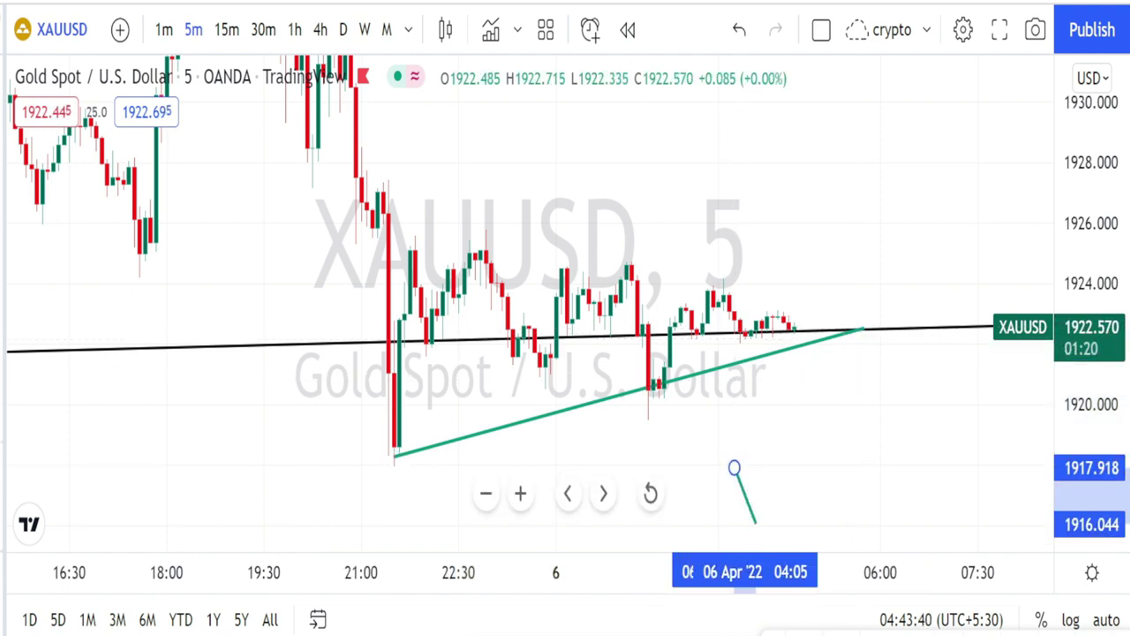
key(Escape)
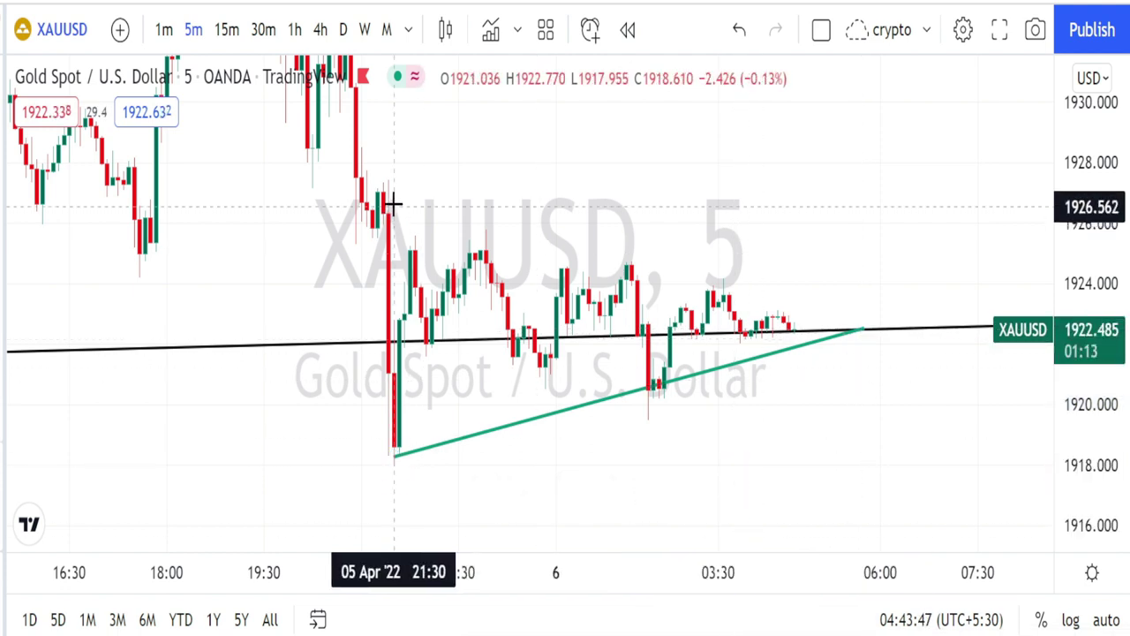
click(382, 192)
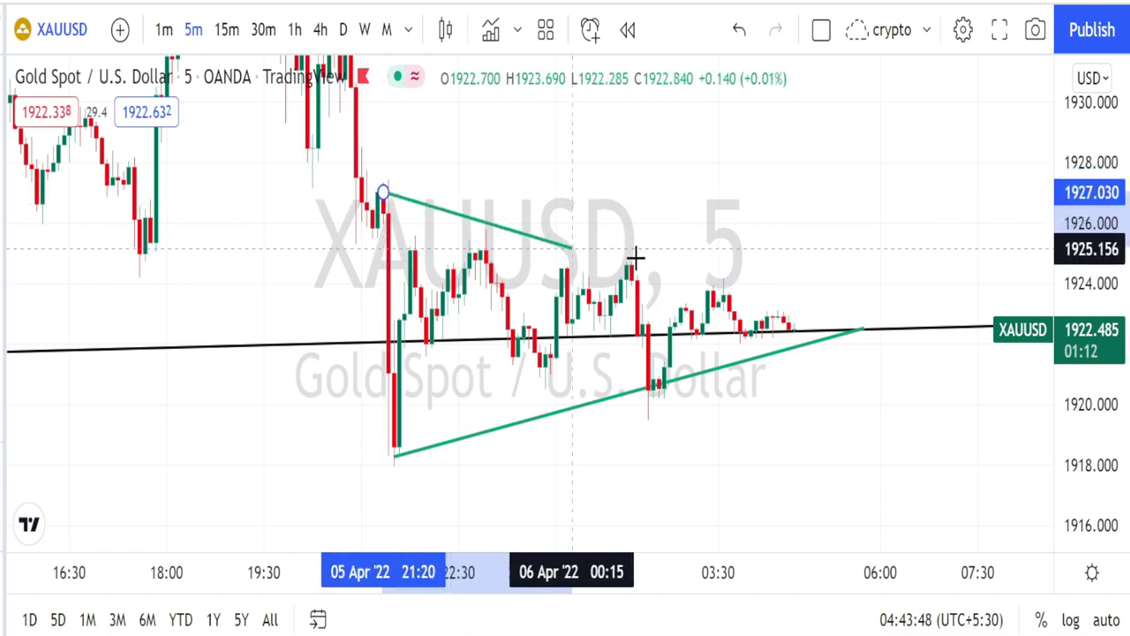
click(854, 336)
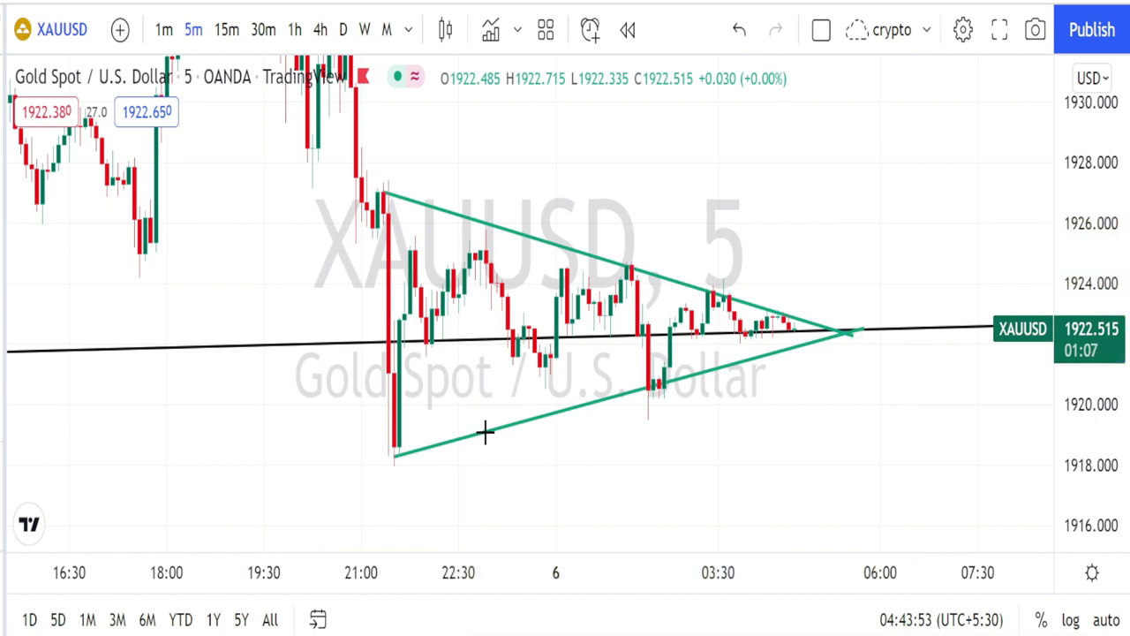
Brush a zigzag inside the triangle that breaks out to about 1927, underline the 1918 low, and add downward arrows to about 1919 and 1918
mouse_move(407, 241)
mouse_down()
mouse_move(433, 432)
mouse_move(508, 256)
mouse_move(542, 375)
mouse_move(595, 269)
mouse_move(623, 376)
mouse_move(675, 304)
mouse_move(686, 366)
mouse_move(758, 188)
mouse_move(744, 206)
mouse_move(778, 245)
mouse_up()
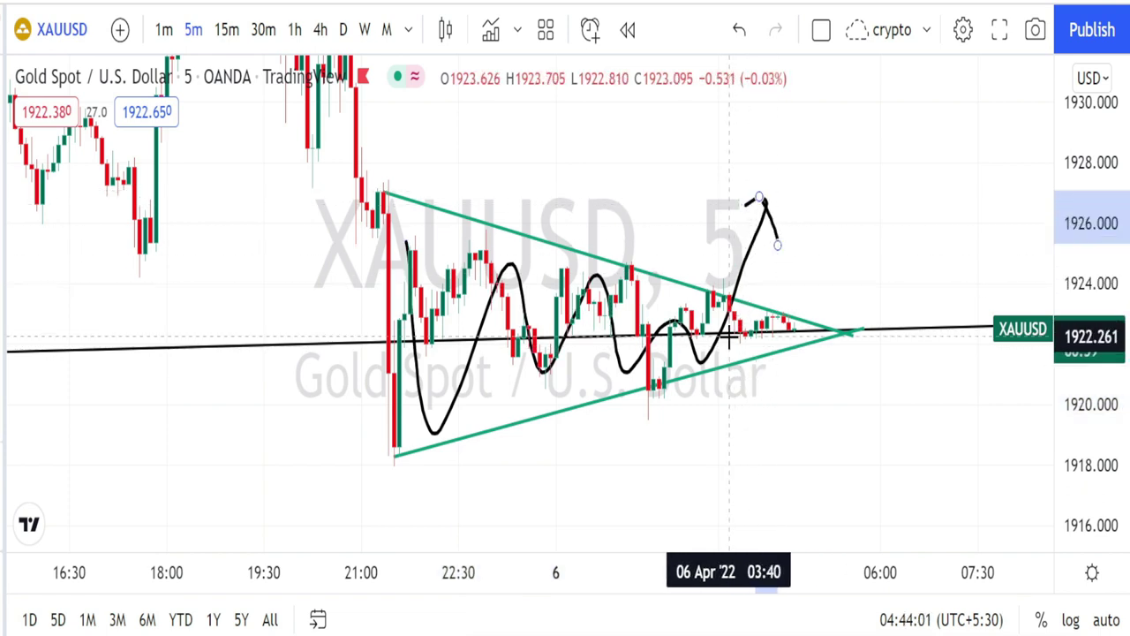
mouse_move(729, 338)
mouse_down()
mouse_move(750, 408)
mouse_move(736, 408)
mouse_move(765, 429)
mouse_move(782, 402)
mouse_up()
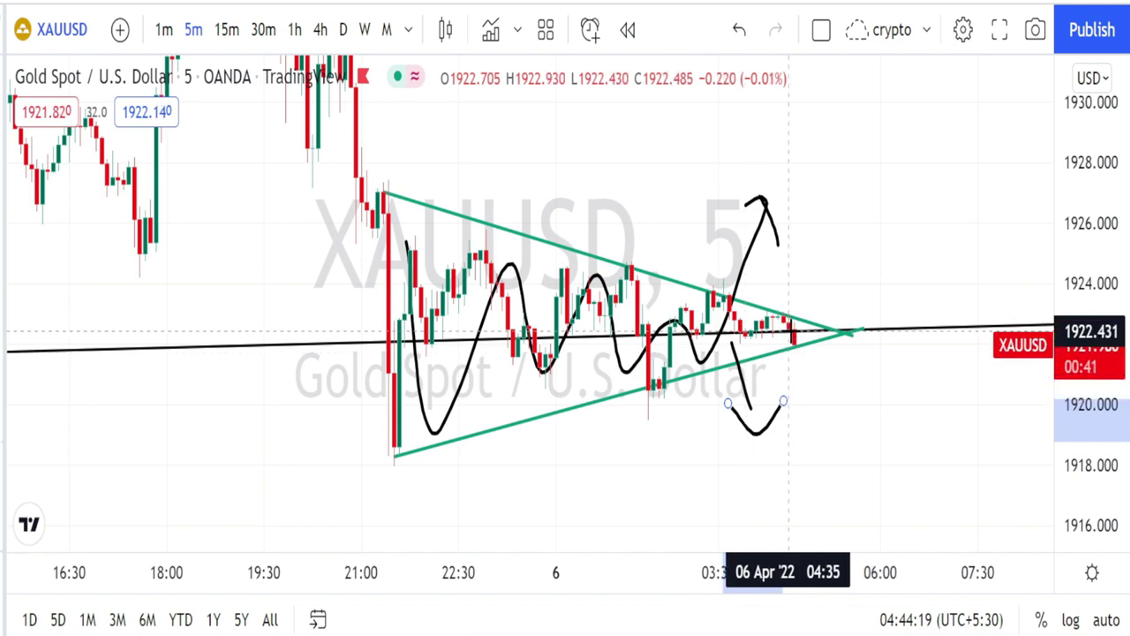
mouse_move(788, 332)
mouse_down()
mouse_move(805, 397)
mouse_move(825, 374)
mouse_up()
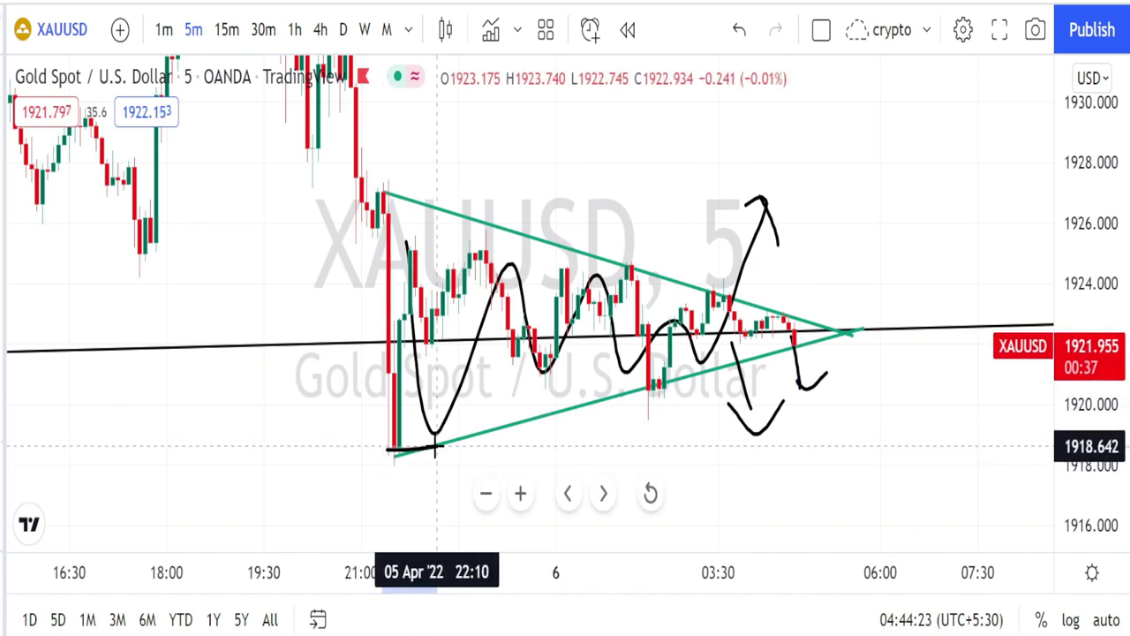
drag(765, 409, 797, 497)
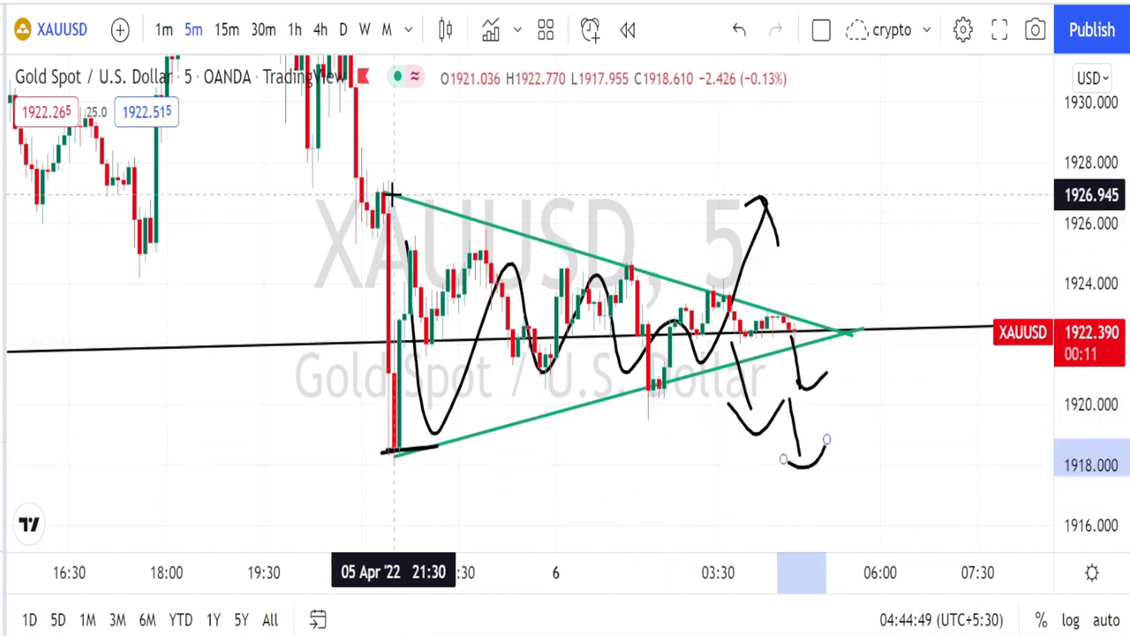
Circle the triangle's starting high near 1927, and brush upward breakout arrows to about 1924.6 and 1928
click(380, 191)
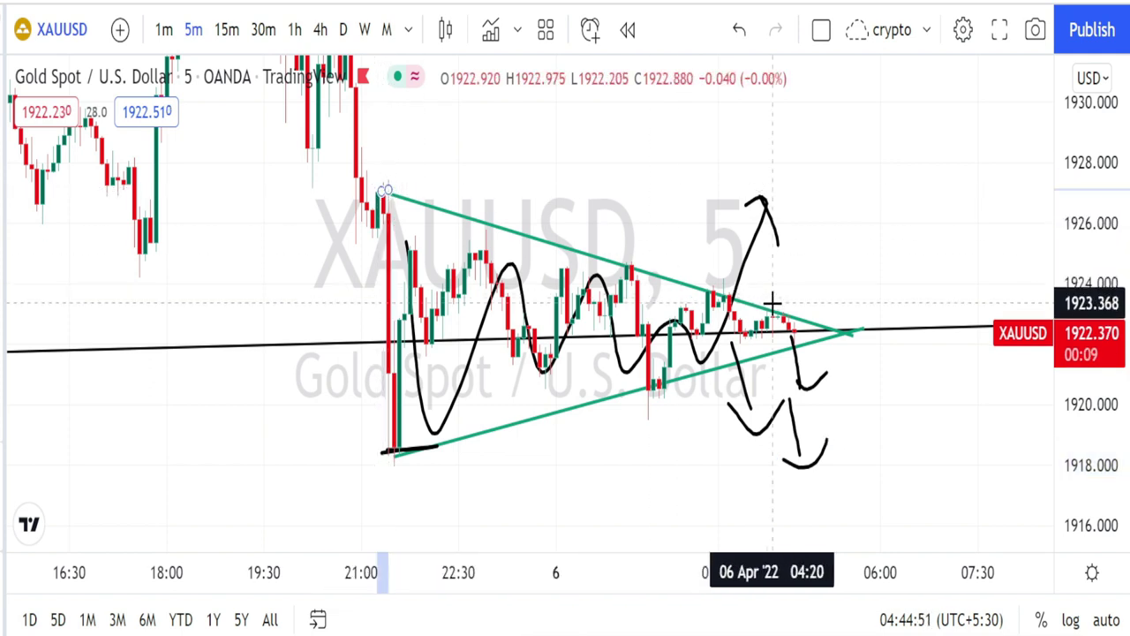
mouse_move(775, 309)
mouse_down()
mouse_move(789, 268)
mouse_move(776, 265)
mouse_up()
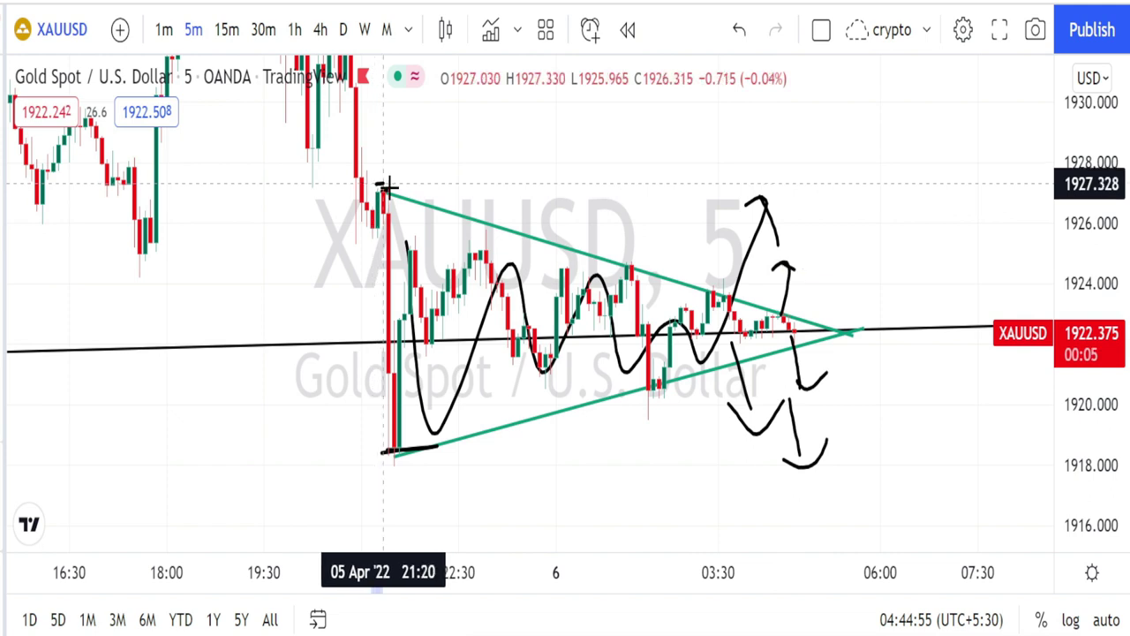
mouse_move(387, 186)
mouse_down()
mouse_move(378, 217)
mouse_move(371, 183)
mouse_up()
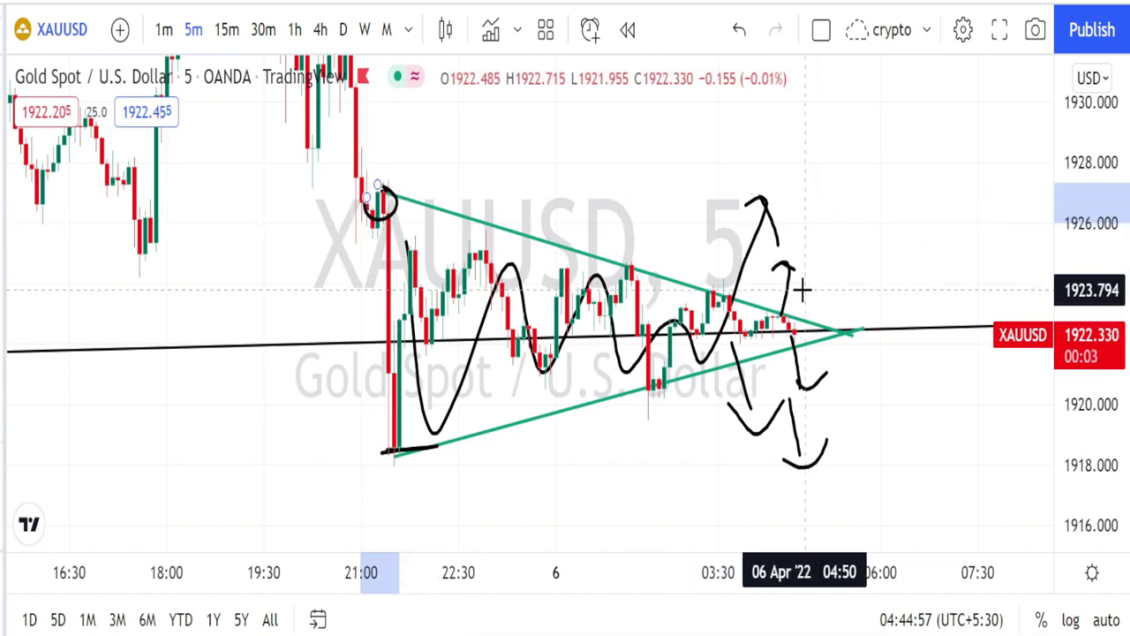
mouse_move(803, 289)
mouse_down()
mouse_move(812, 163)
mouse_move(781, 180)
mouse_move(805, 156)
mouse_move(823, 202)
mouse_up()
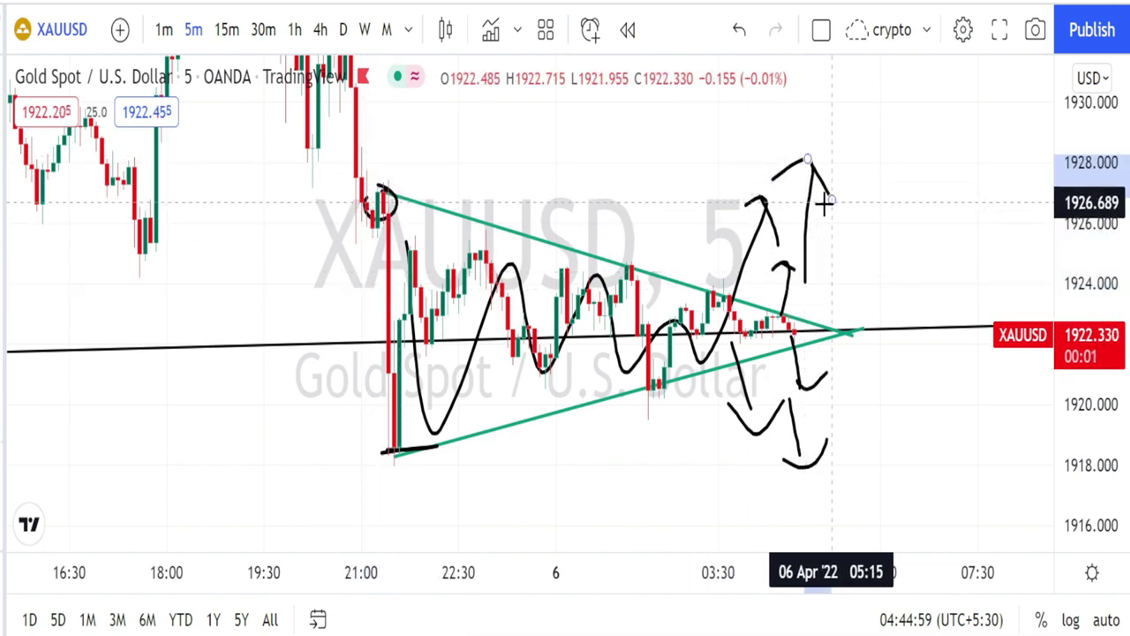
Brush a wide zigzag across the triangle between about 1927 and 1919.5, and undo the brush strokes
mouse_move(573, 223)
mouse_down()
mouse_move(589, 395)
mouse_move(606, 430)
mouse_move(650, 188)
mouse_move(664, 427)
mouse_move(680, 422)
mouse_move(704, 193)
mouse_move(743, 401)
mouse_move(773, 277)
mouse_up()
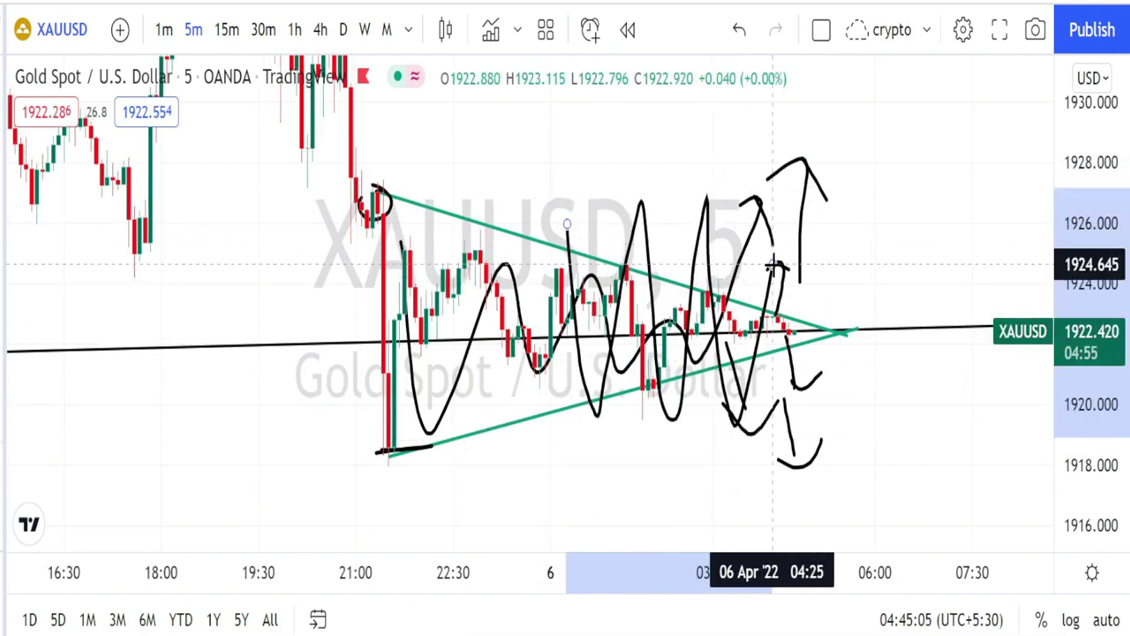
key(ctrl+z)
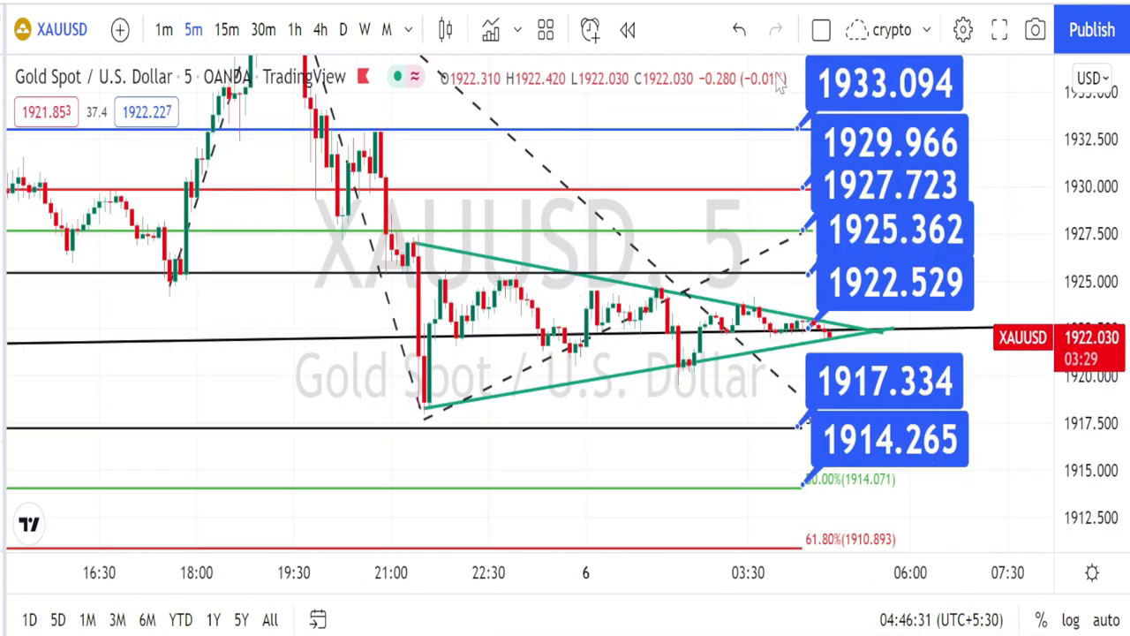
Frame the price labels from 1933.094 to 1914.265, and brush a small zigzag inside the triangle between about 1921 and 1923
mouse_move(810, 75)
mouse_down()
mouse_move(936, 75)
mouse_move(953, 496)
mouse_move(789, 504)
mouse_move(781, 170)
mouse_up()
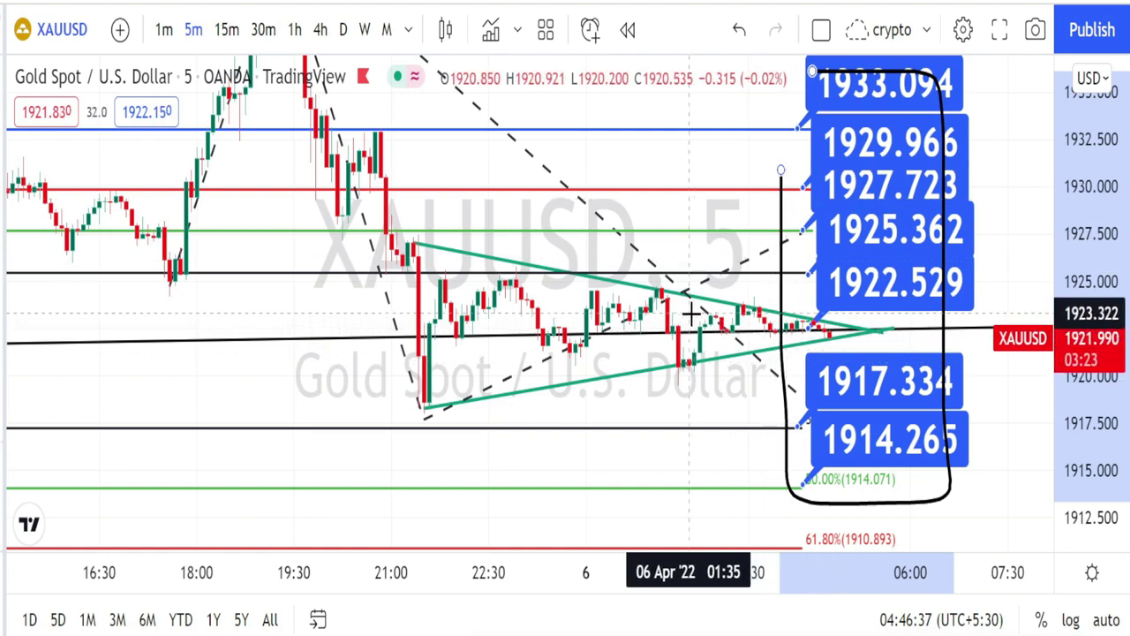
mouse_move(688, 367)
mouse_down()
mouse_move(697, 340)
mouse_move(738, 340)
mouse_move(770, 314)
mouse_up()
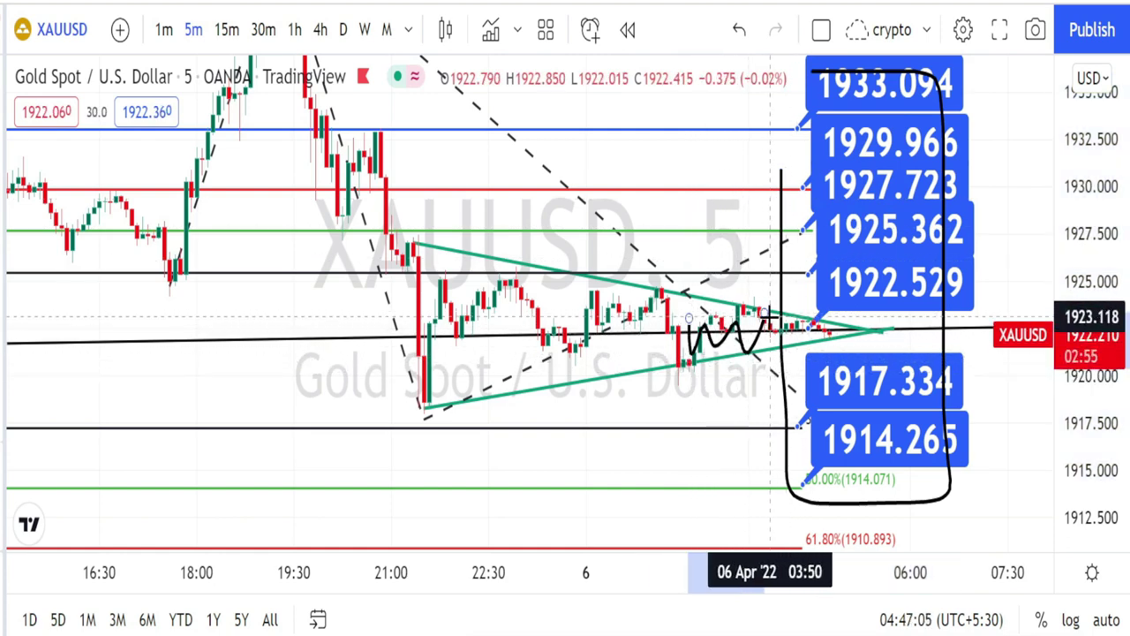